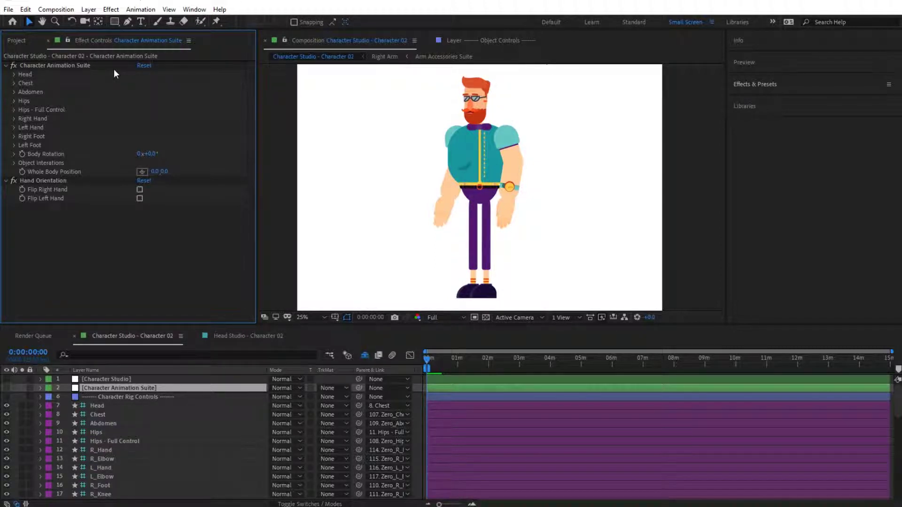
Step: Expand the 02 - Tom folder in the project and select the Character Studio - Character 02 composition
click(16, 41)
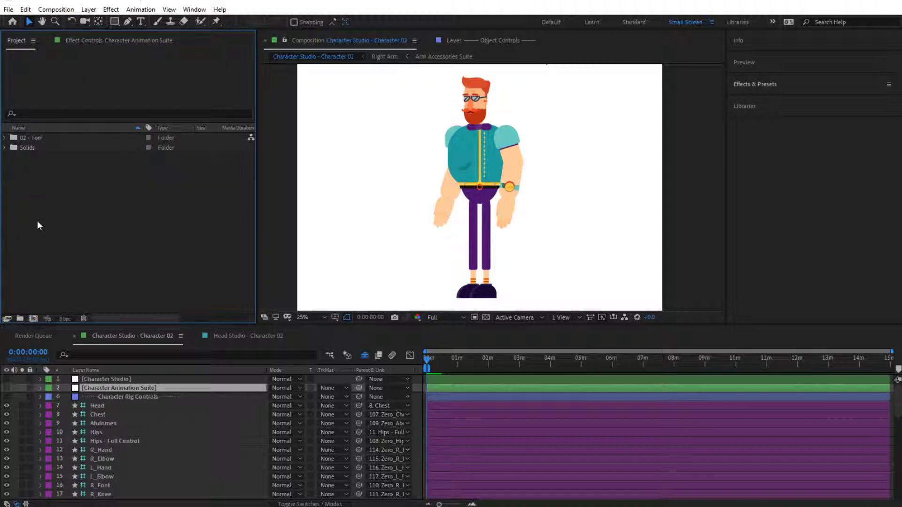
click(5, 138)
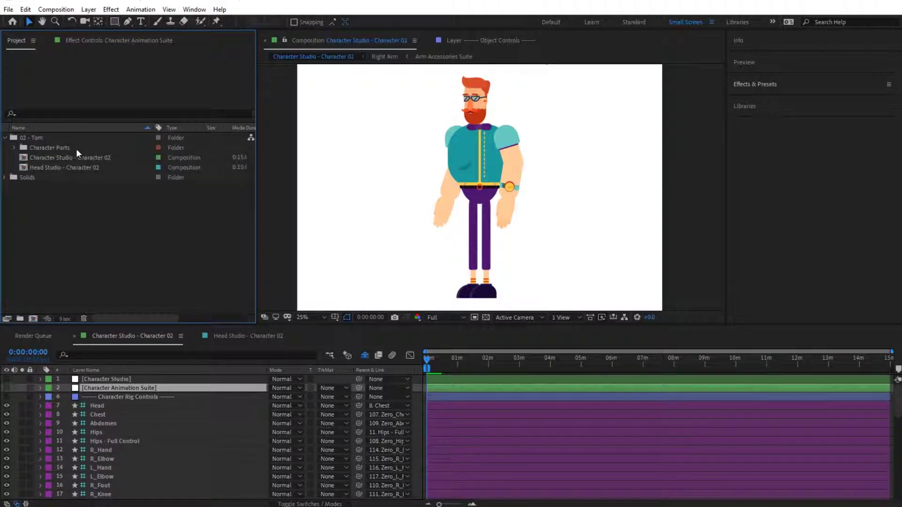
click(69, 157)
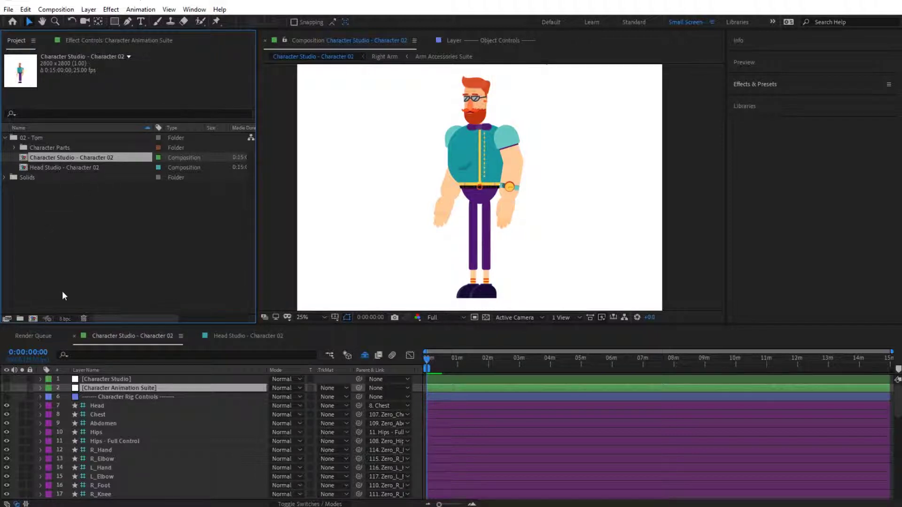
Step: Move the Shadow layer down so it sits just beneath the soles of the character's shoes, and deselect it
drag(395, 274, 393, 259)
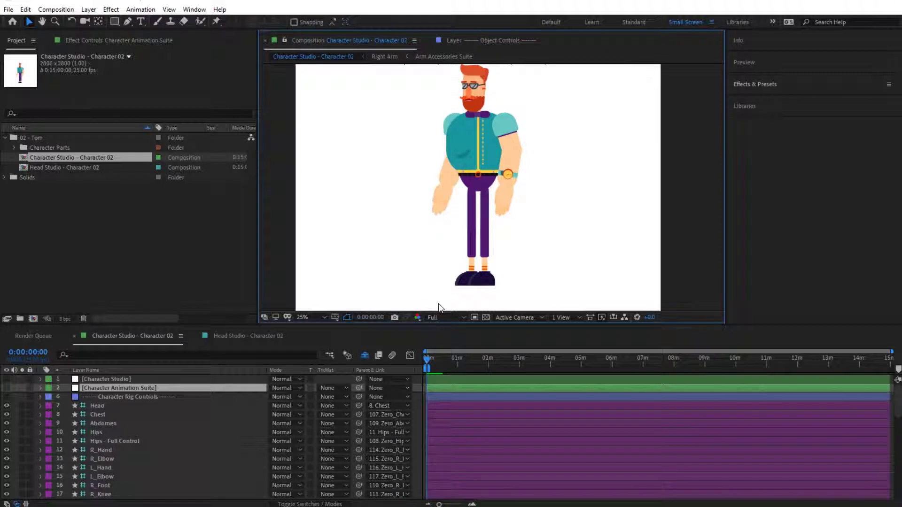
scroll(123, 434, down, 12)
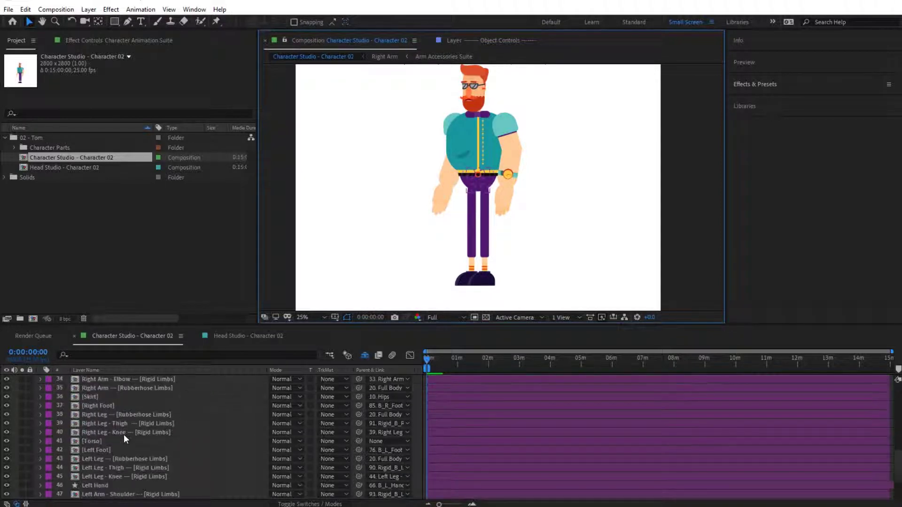
click(100, 493)
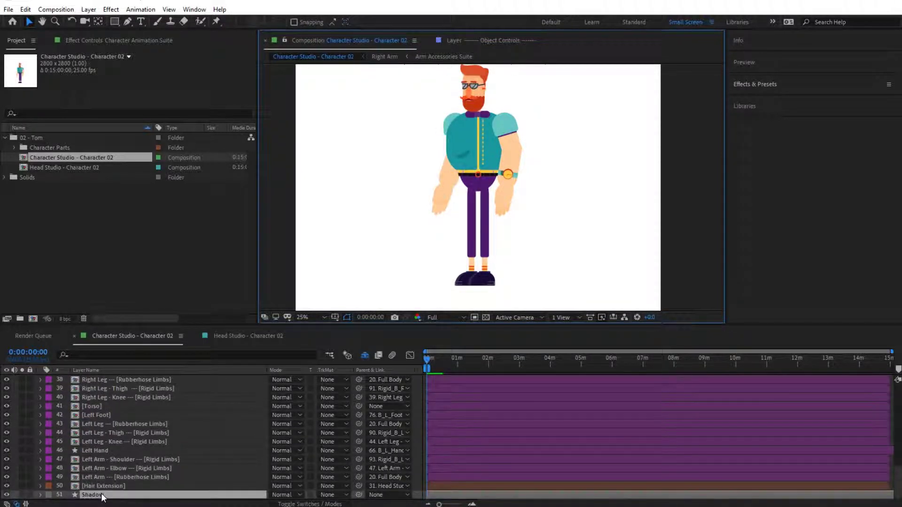
drag(433, 292, 493, 280)
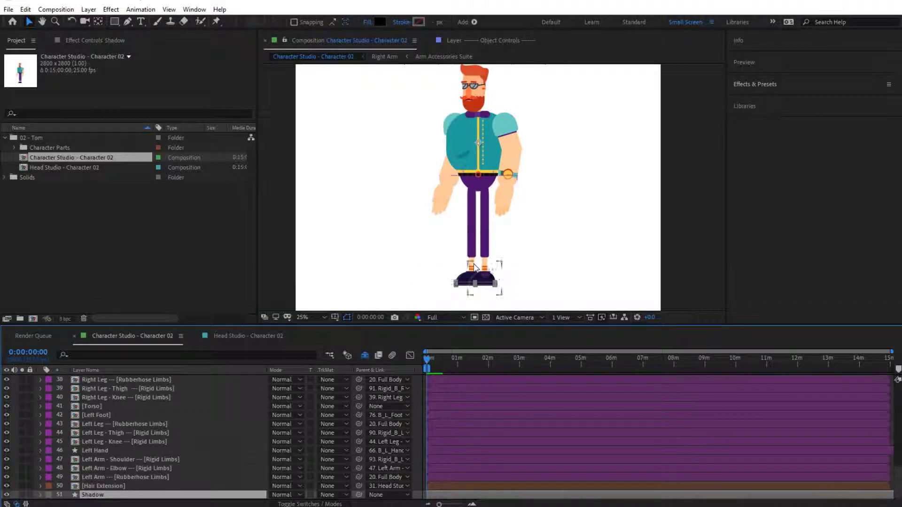
key(period)
drag(409, 280, 418, 146)
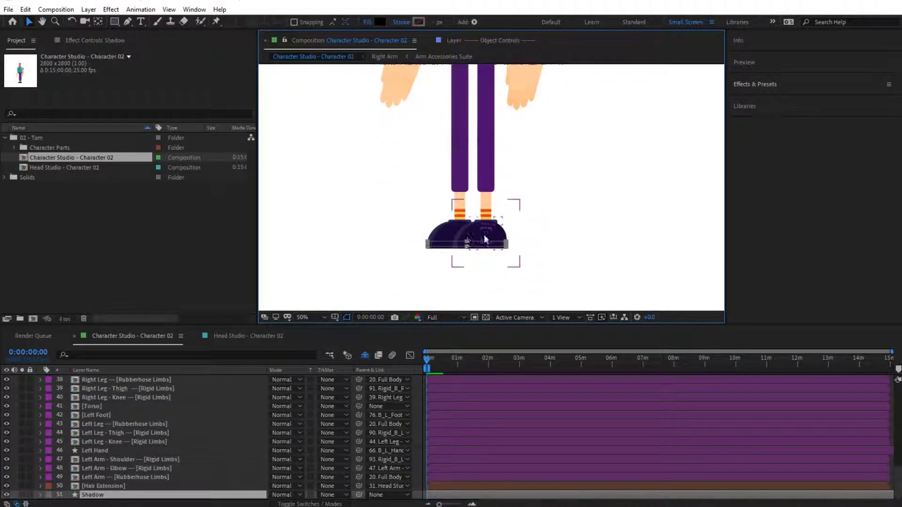
key(shift+Down)
key(shift+Down)
key(shift+Down)
key(shift+Down)
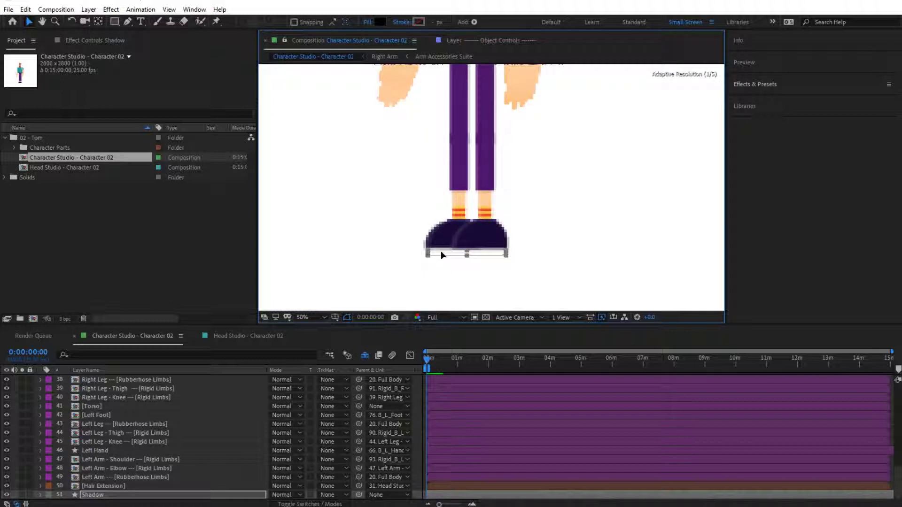
click(419, 397)
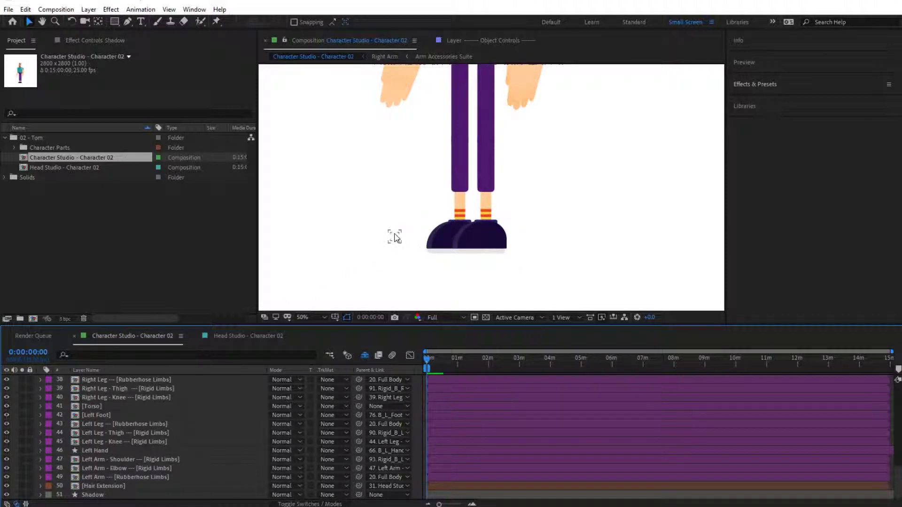
Step: Select the Character Animation Suite layer and highlight its Character Animation Suite effect
scroll(457, 161, down, 2)
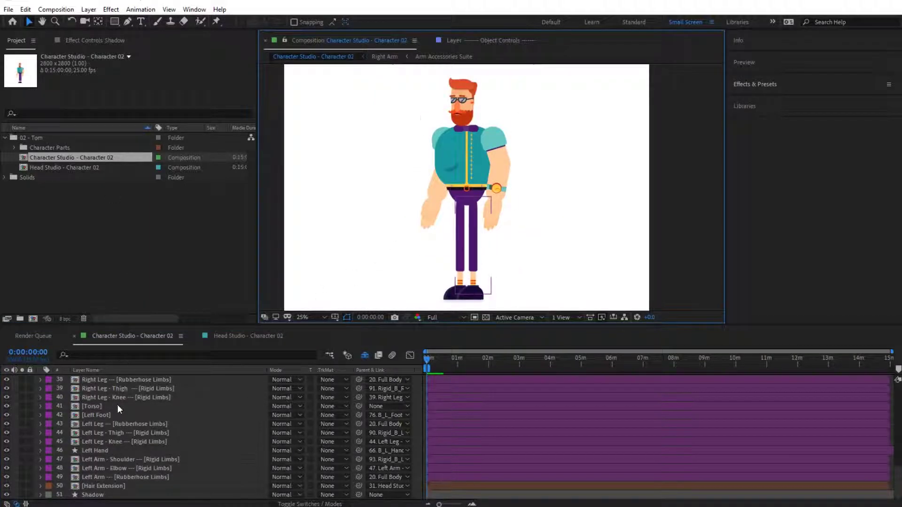
scroll(117, 405, up, 10)
click(103, 388)
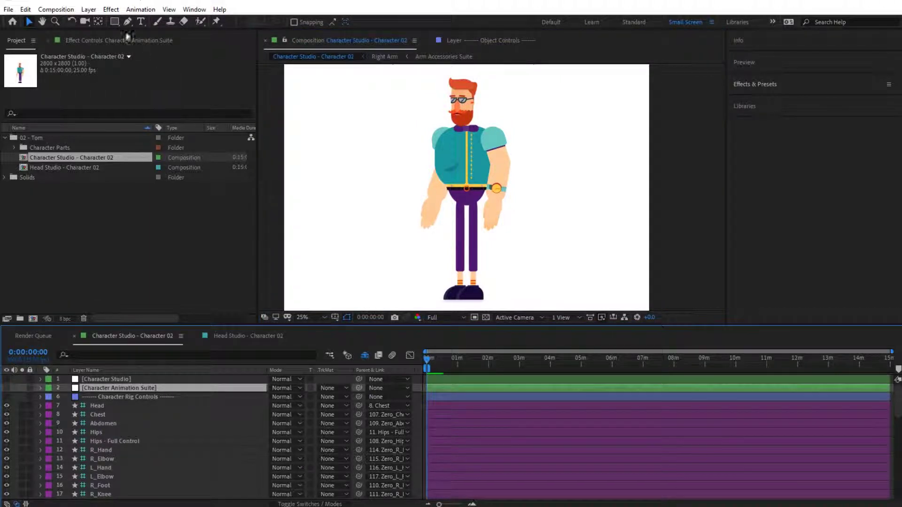
click(108, 40)
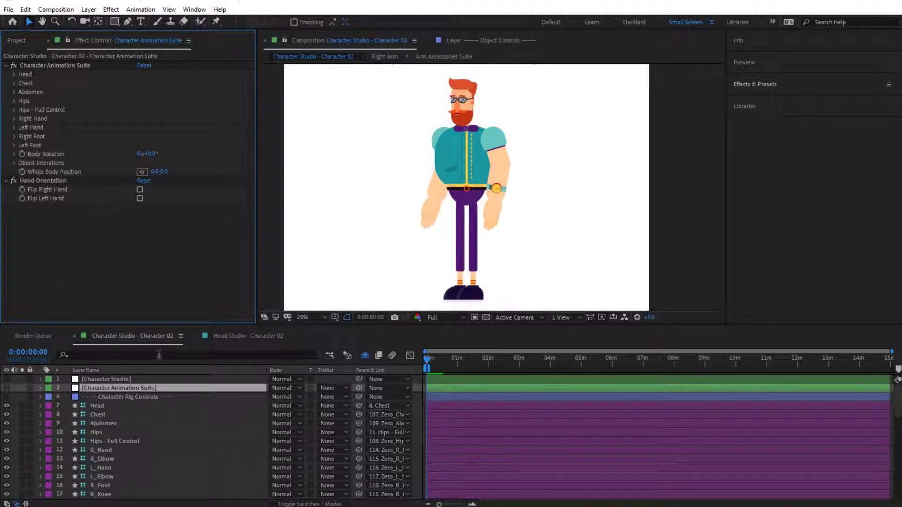
click(62, 66)
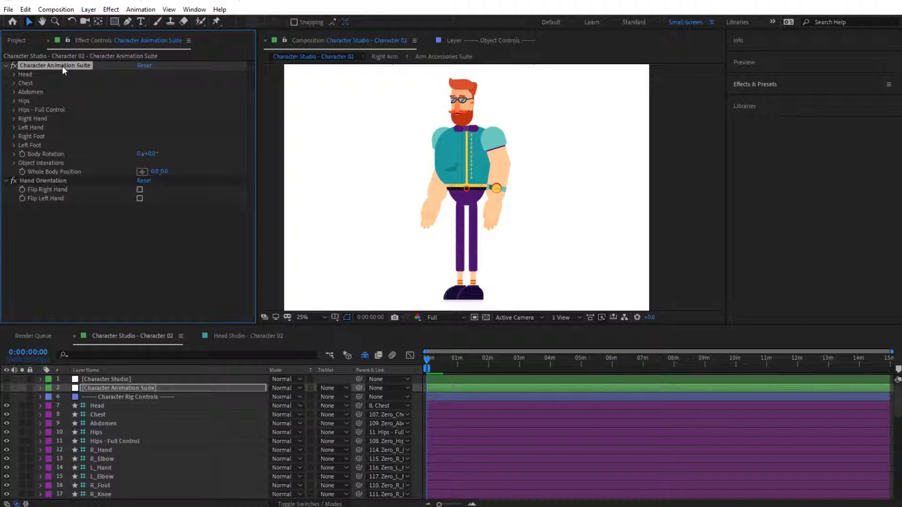
Step: Extend the end of the composition's work area to about 15 seconds
click(459, 286)
key(equal)
click(472, 504)
click(472, 504)
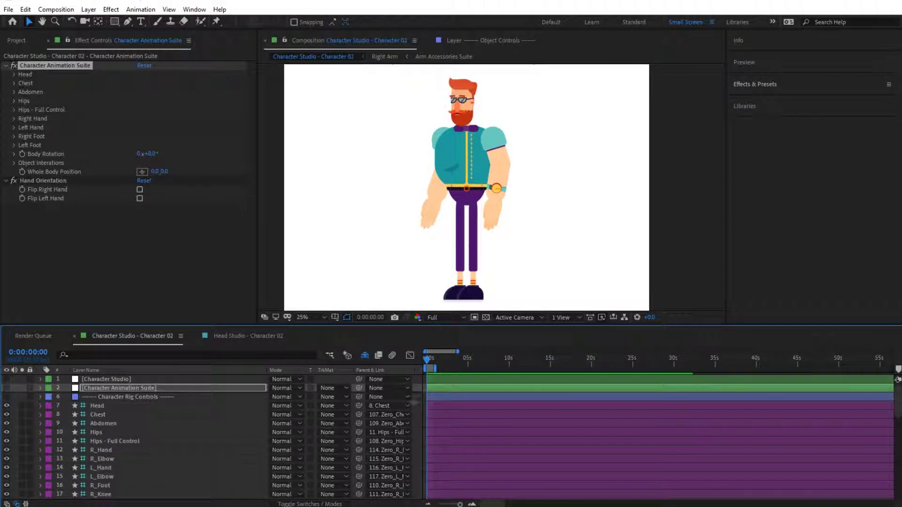
click(472, 504)
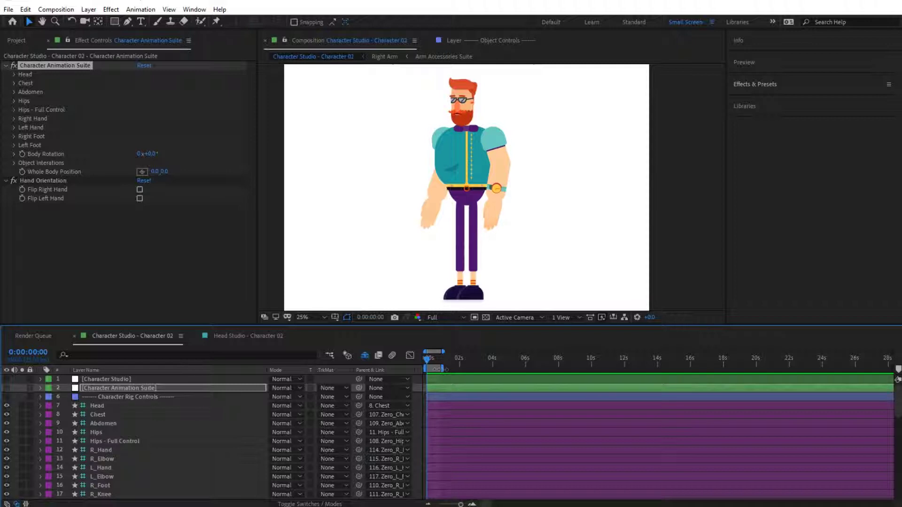
drag(445, 369, 678, 375)
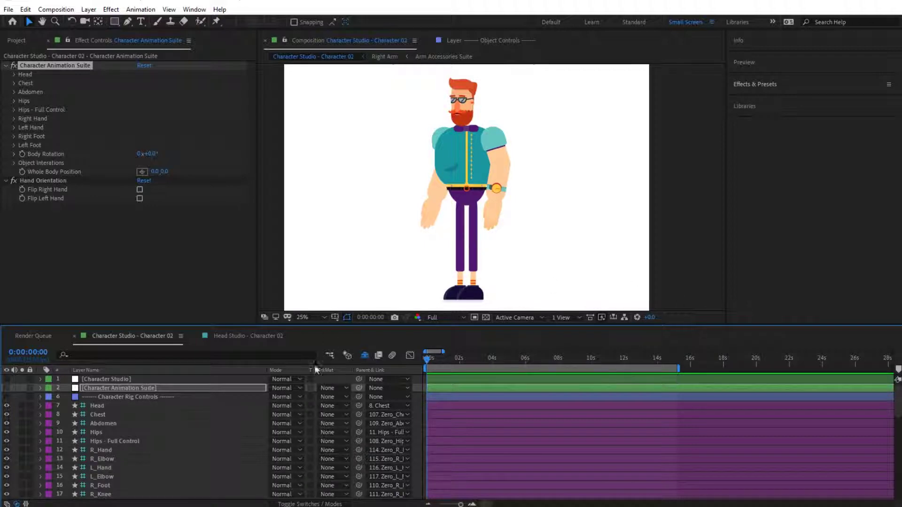
Step: Expand the animation presets down to the contents of the Character Animations folder
click(757, 85)
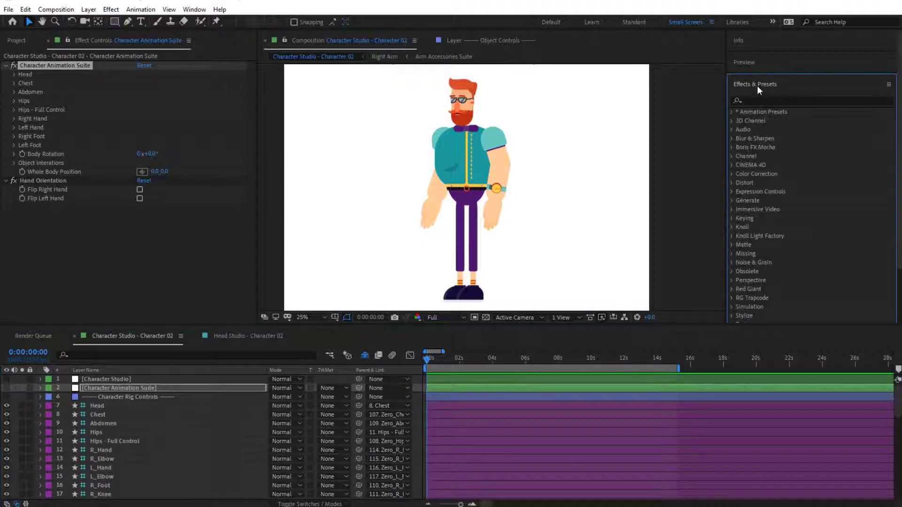
click(731, 113)
click(741, 121)
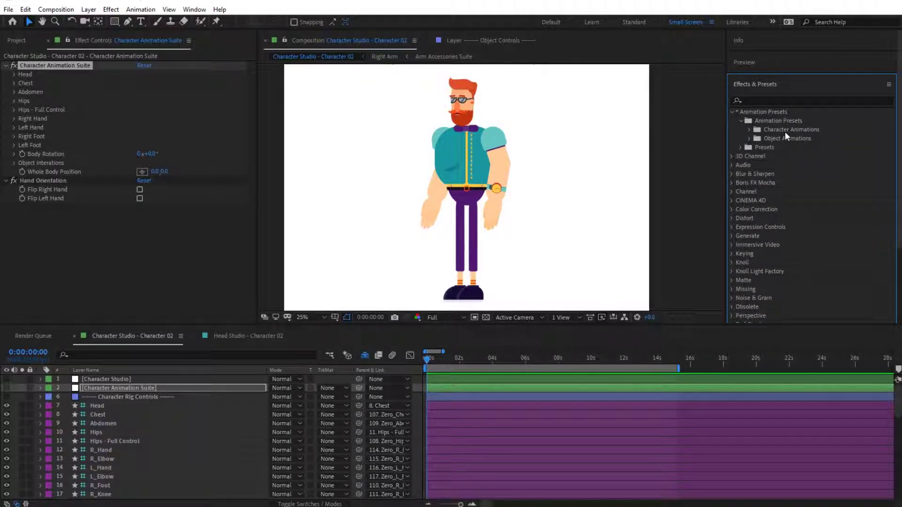
click(749, 129)
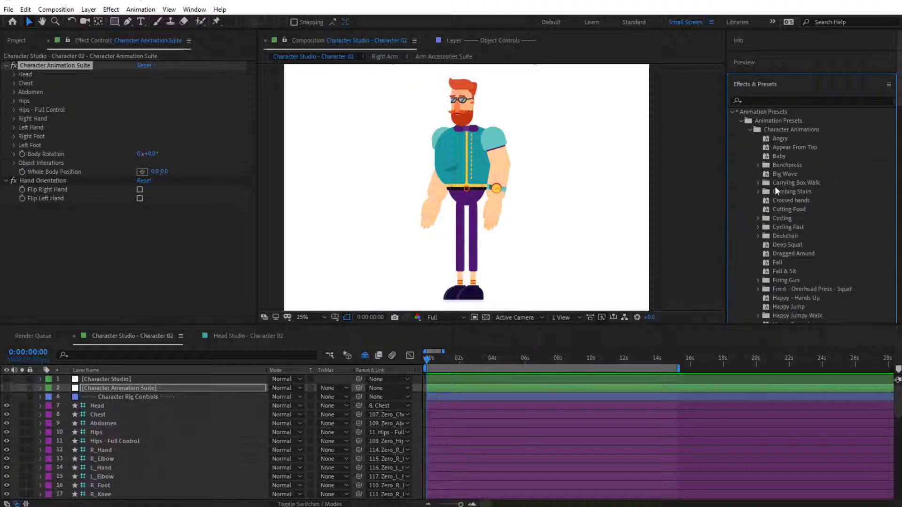
Step: Find the Standing Poses folder among the character animation presets, expand it and select Standing Pose 03
scroll(775, 186, down, 5)
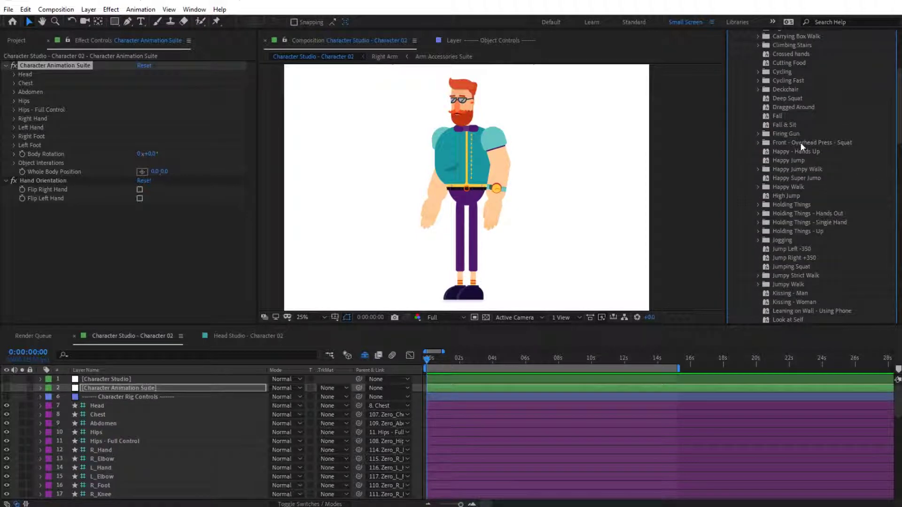
scroll(807, 206, down, 2)
scroll(807, 206, down, 1)
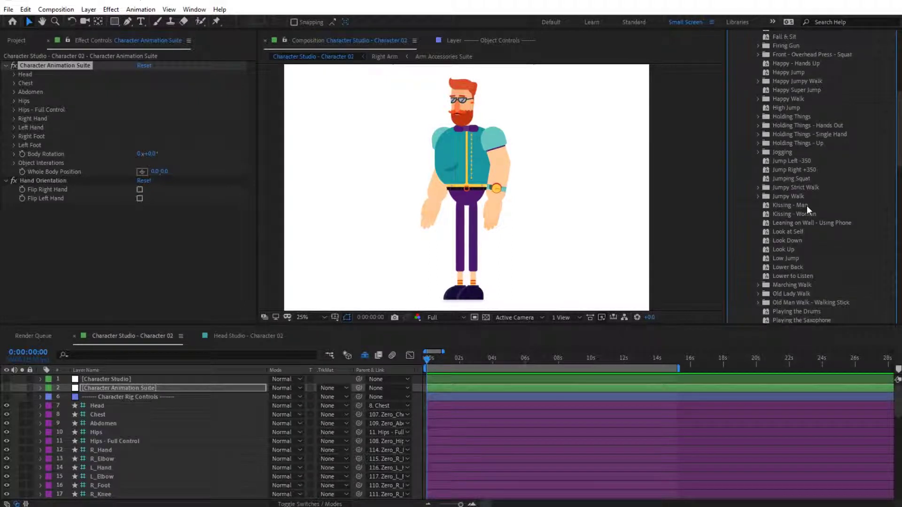
scroll(772, 186, down, 3)
scroll(796, 144, down, 6)
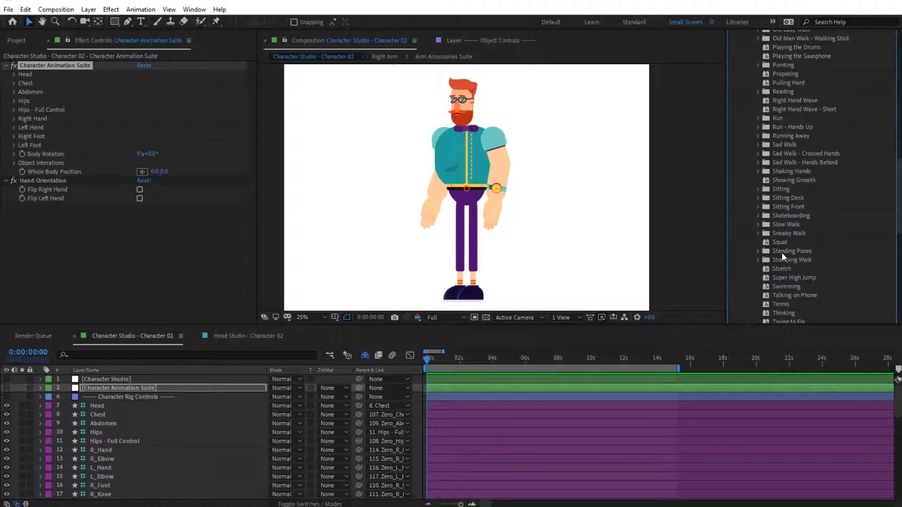
click(758, 251)
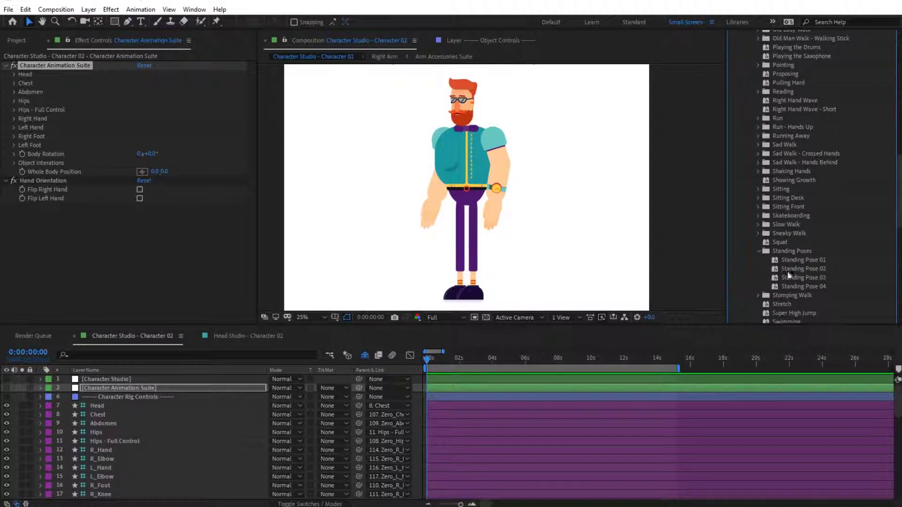
click(810, 278)
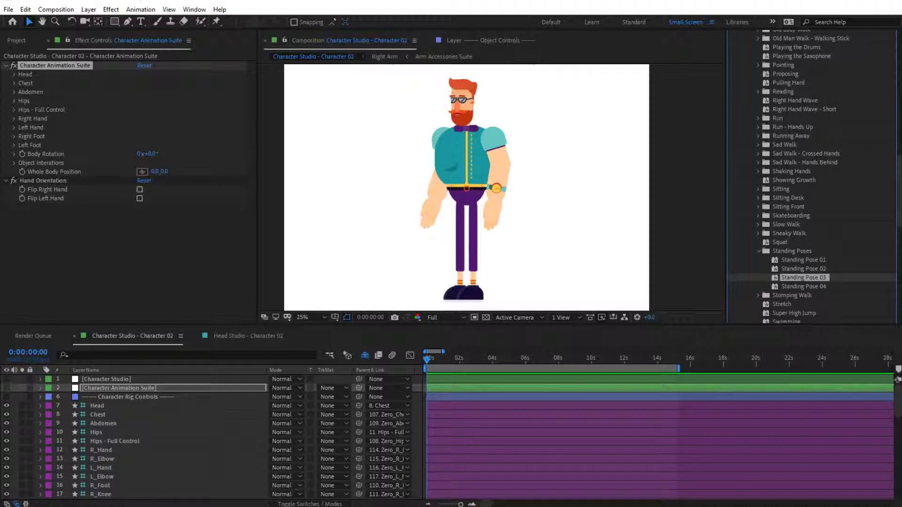
Step: Switch to File Explorer and open the Standing Poses folder under GIF Animations Preview, Character Animations
double_click(319, 173)
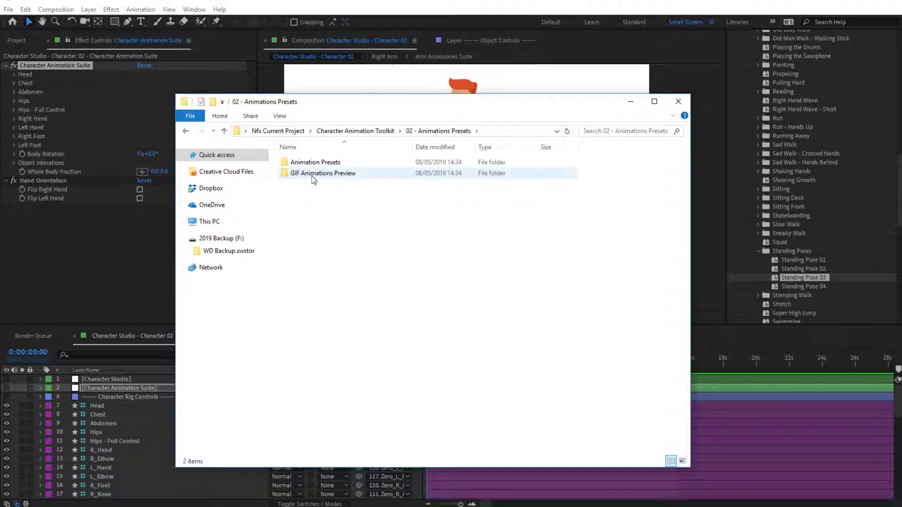
double_click(311, 173)
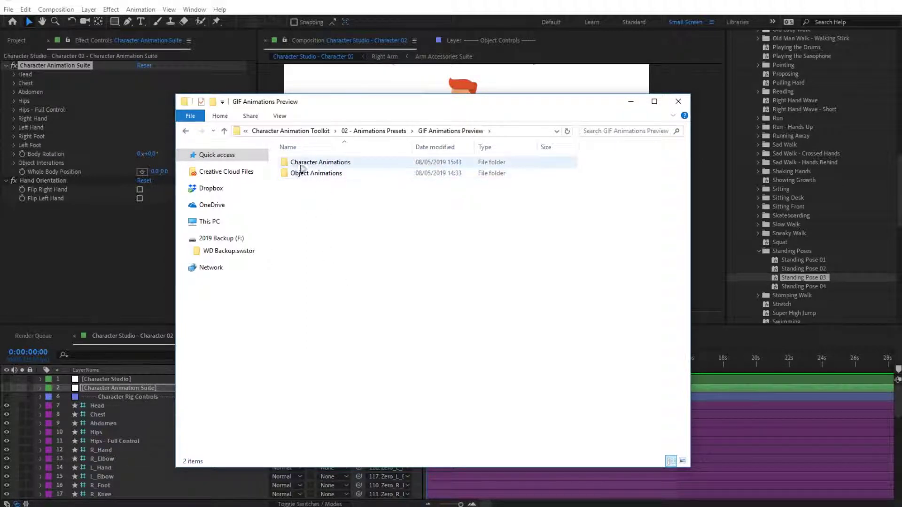
double_click(345, 166)
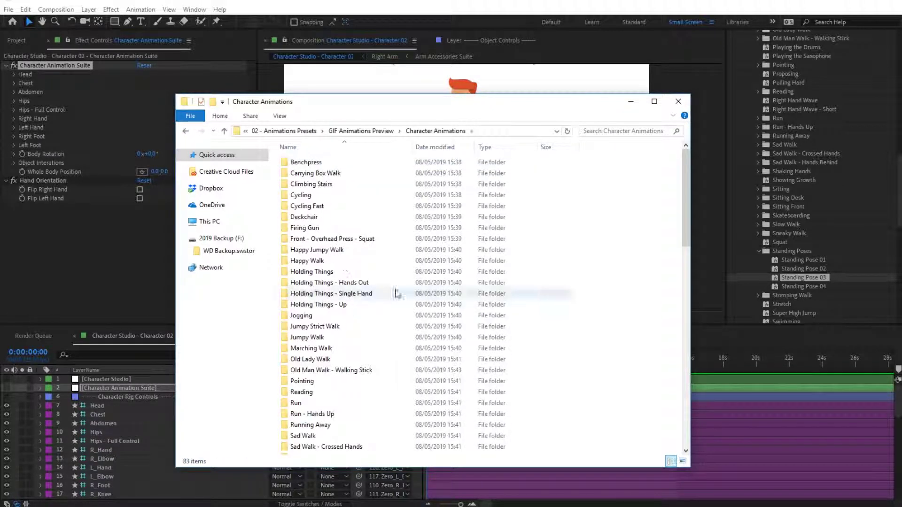
scroll(405, 220, down, 8)
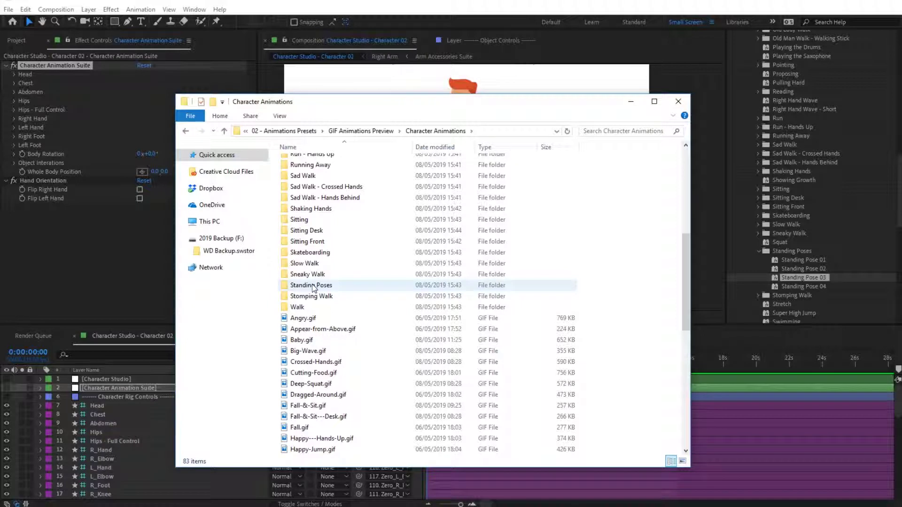
double_click(310, 285)
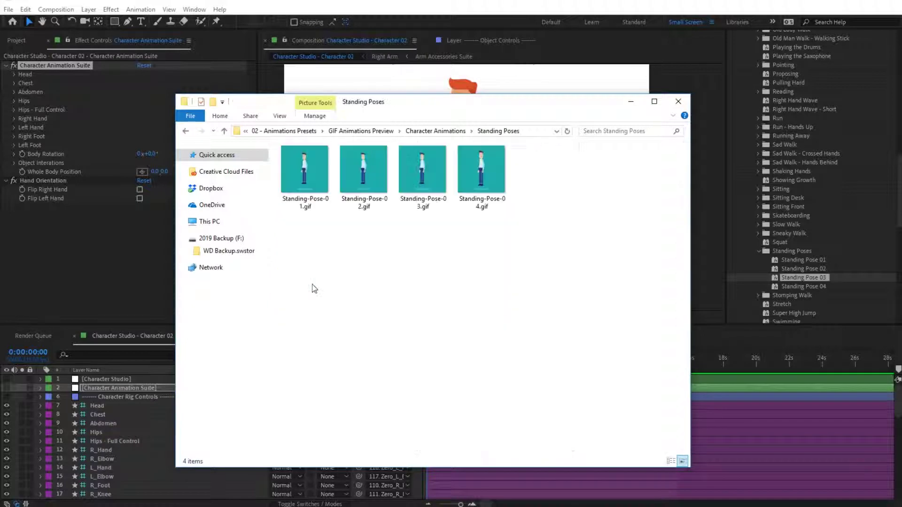
Step: Preview Standing-Pose-03.gif and Standing-Pose-04.gif, and return to After Effects
click(427, 184)
double_click(426, 180)
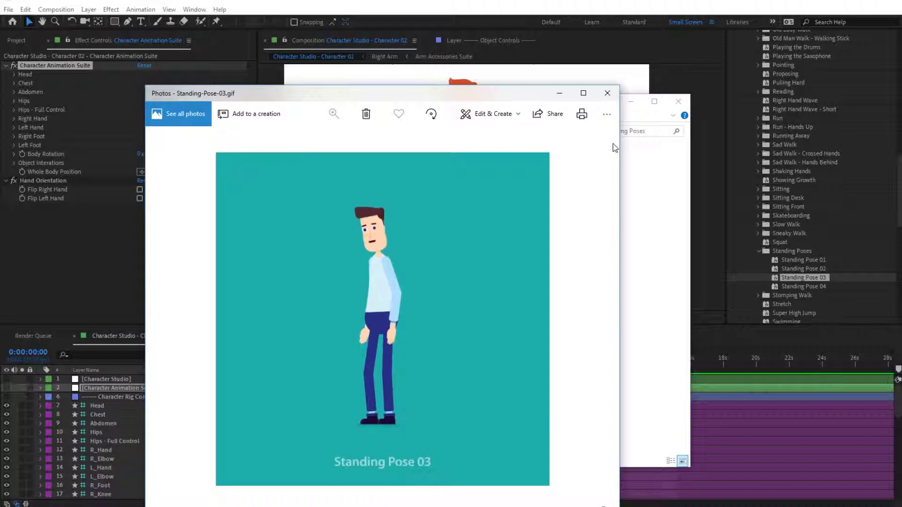
click(605, 100)
double_click(473, 184)
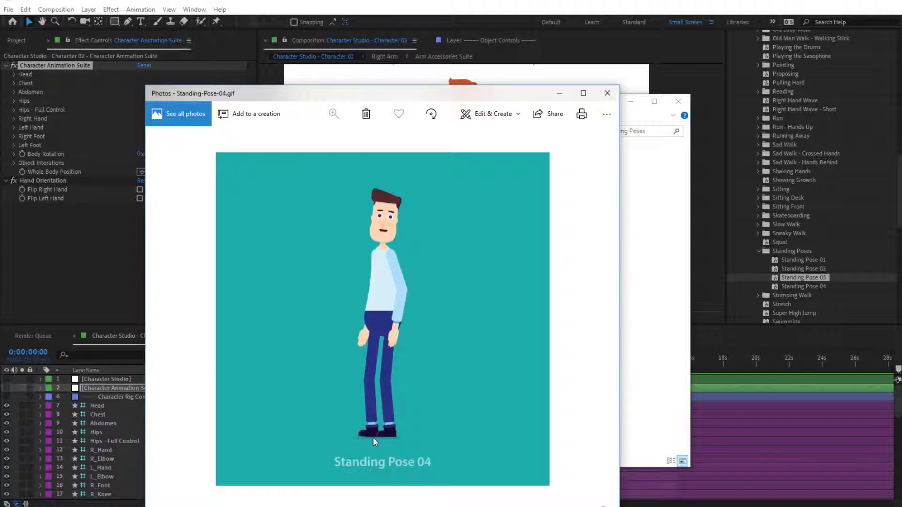
click(607, 93)
click(630, 101)
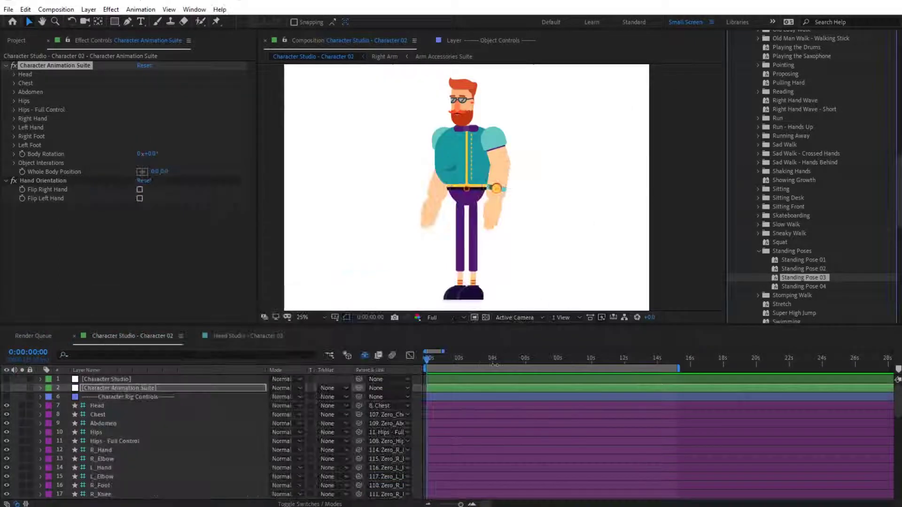
Step: Apply the Standing Pose 04 preset to the Character Animation Suite effect at 0:00:00:00
click(793, 287)
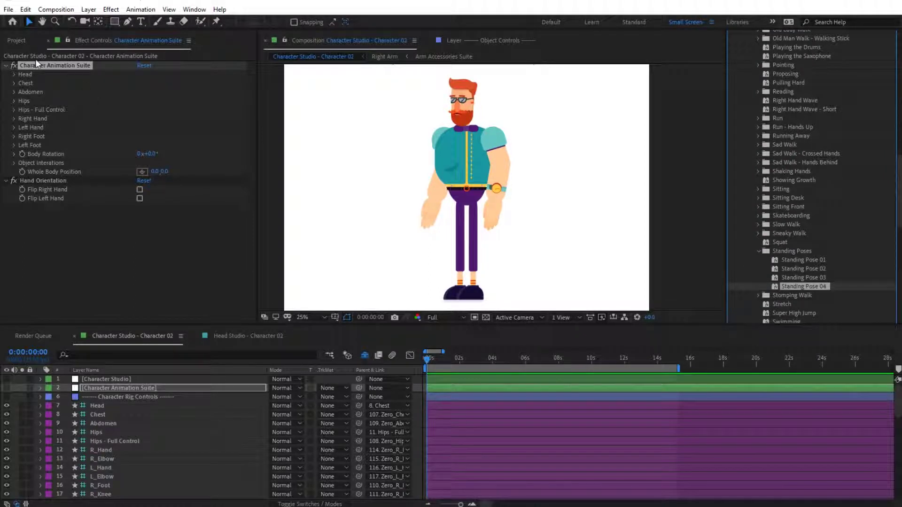
click(75, 64)
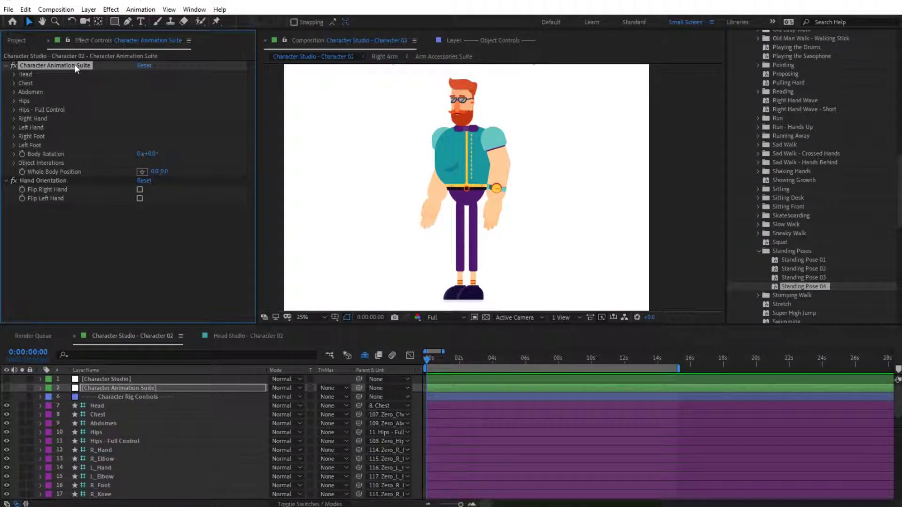
click(426, 362)
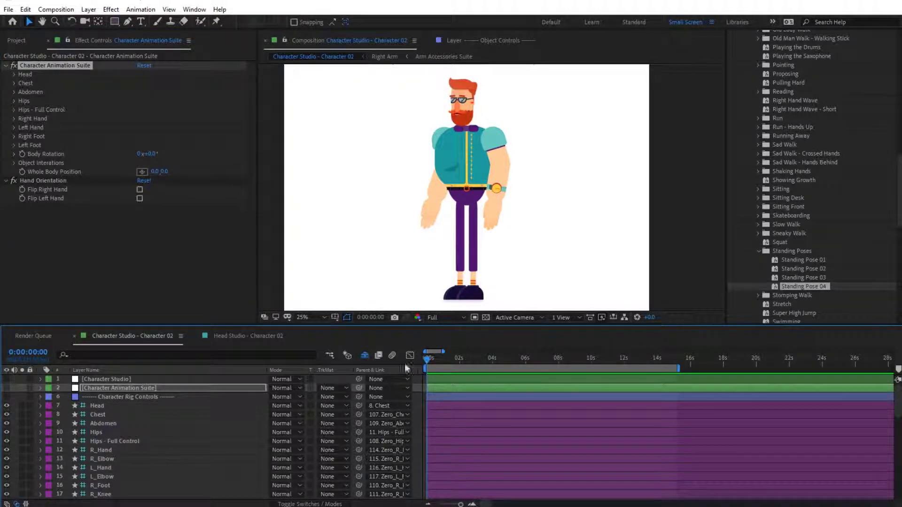
click(807, 285)
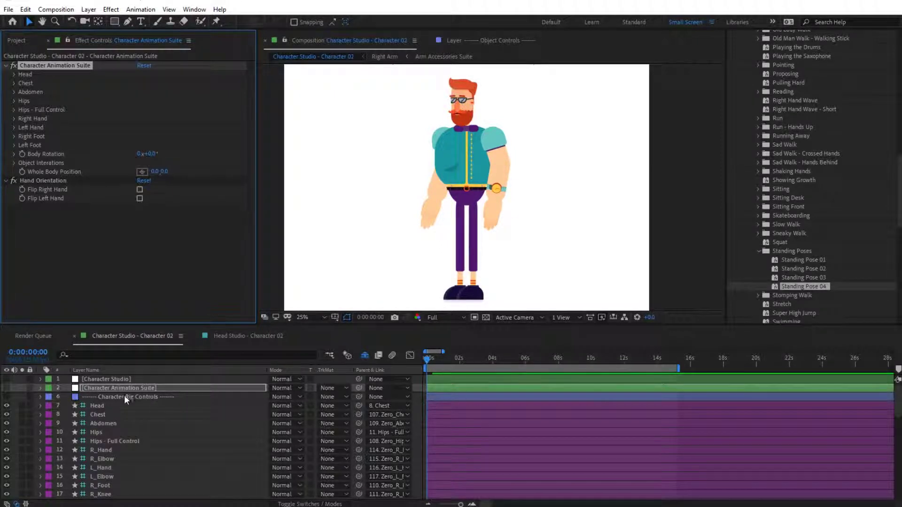
Step: Reveal the Character Animation Suite layer's keyframes, look through them and play back the standing pose animation
click(106, 389)
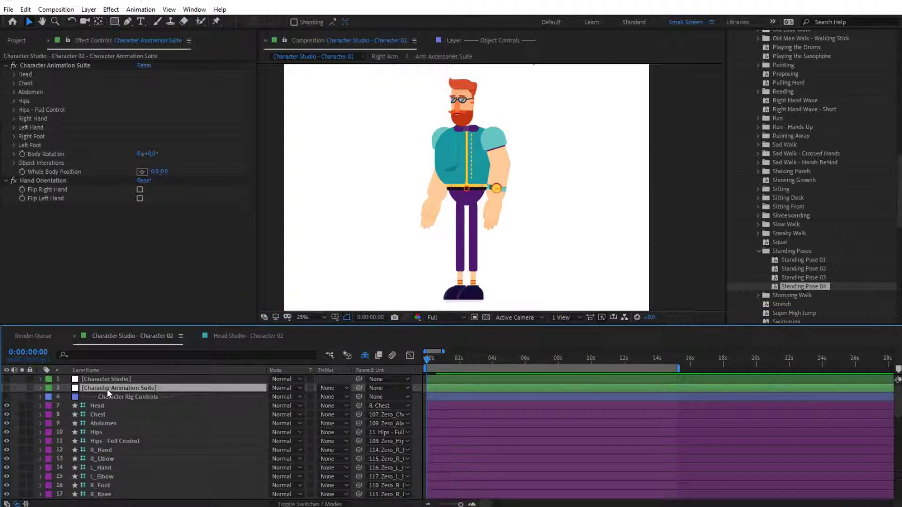
key(u)
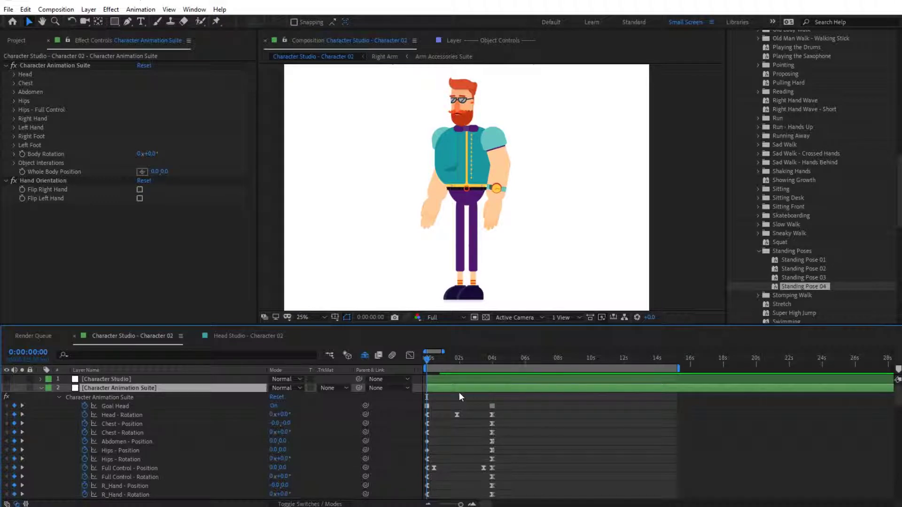
scroll(459, 392, down, 10)
scroll(423, 415, up, 10)
key(space)
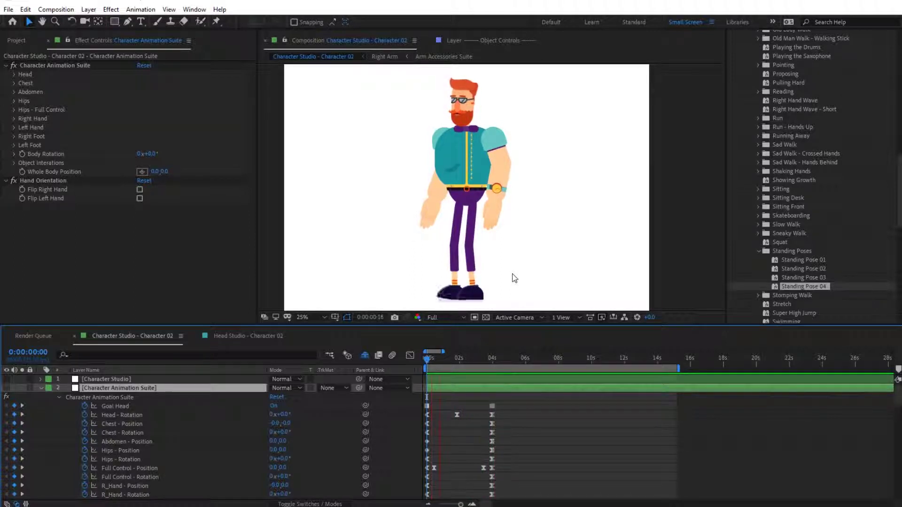
key(space)
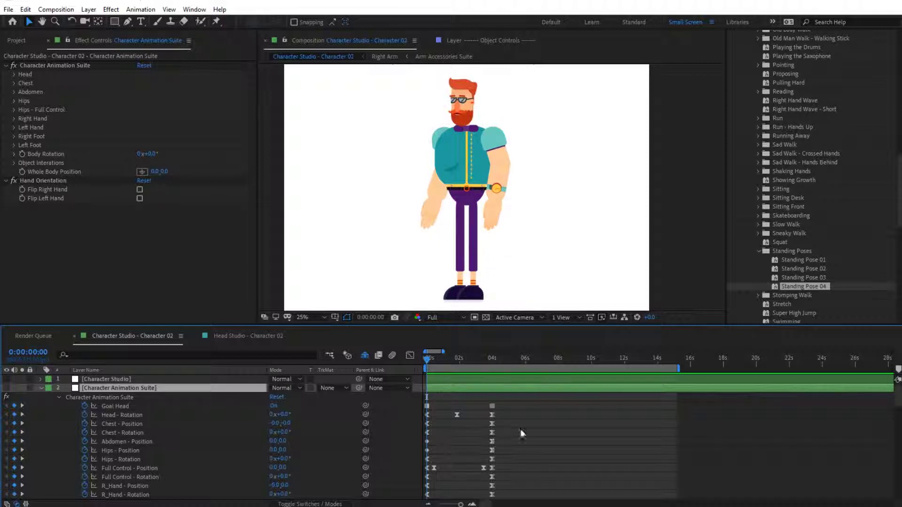
Step: Mark the standing pose's start and end on the Character Animation Suite layer, finishing at its last keyframe at 0:00:04:00
click(23, 414)
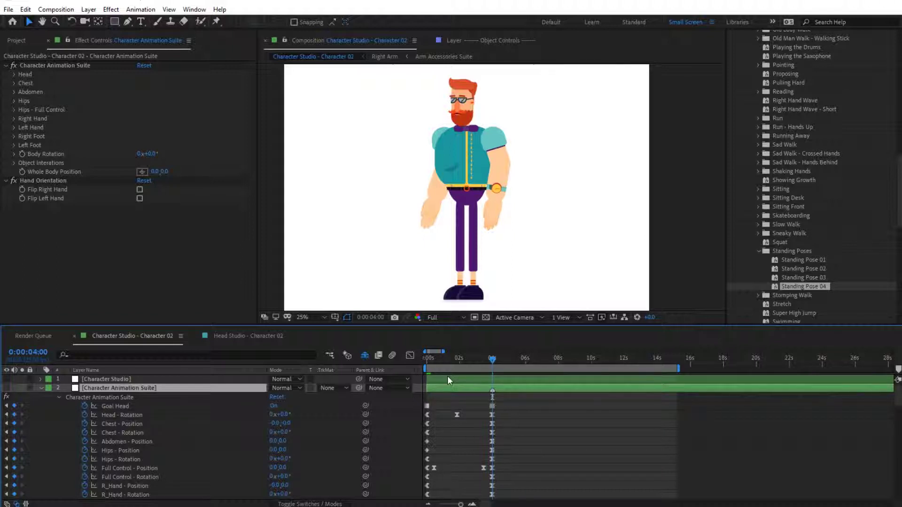
click(423, 360)
click(20, 416)
click(21, 416)
Step: Collapse the Standing Poses folder, expand Walk and apply Walk - Start to the Character Animation Suite effect at 0:00:04:00
click(55, 66)
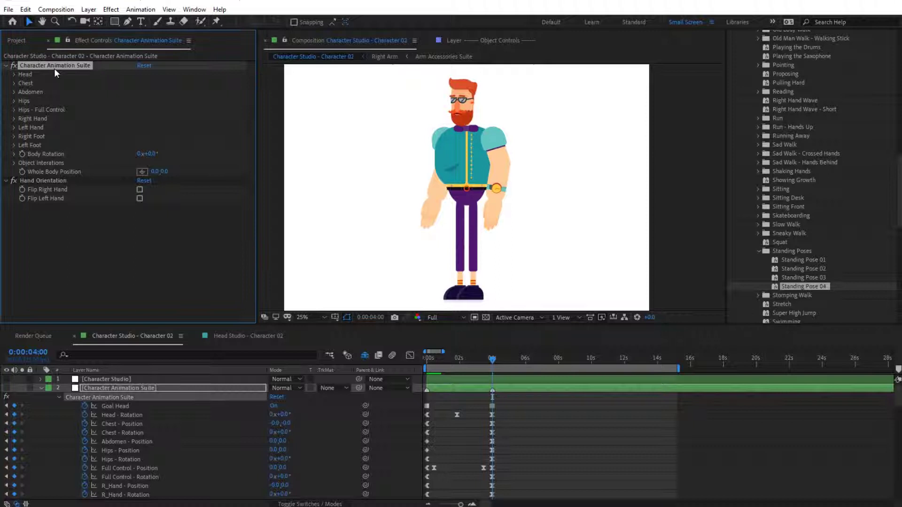
click(757, 251)
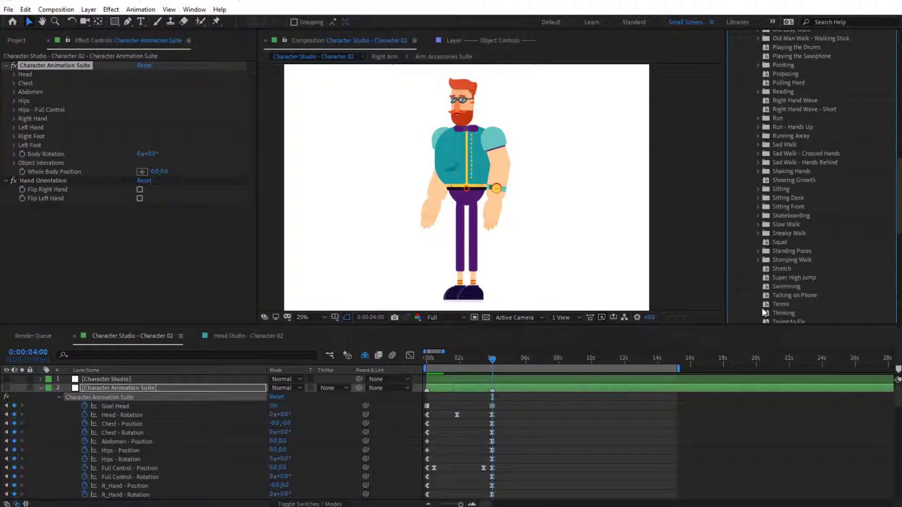
scroll(795, 245, down, 5)
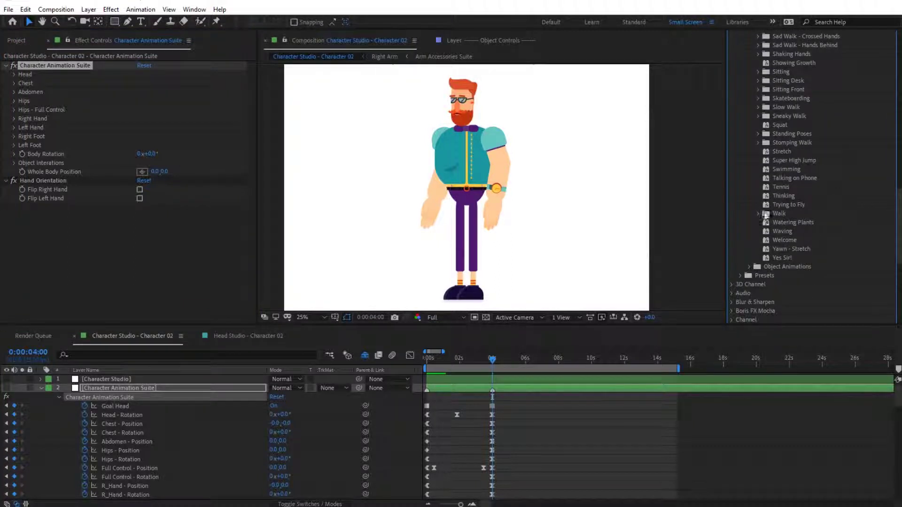
click(758, 214)
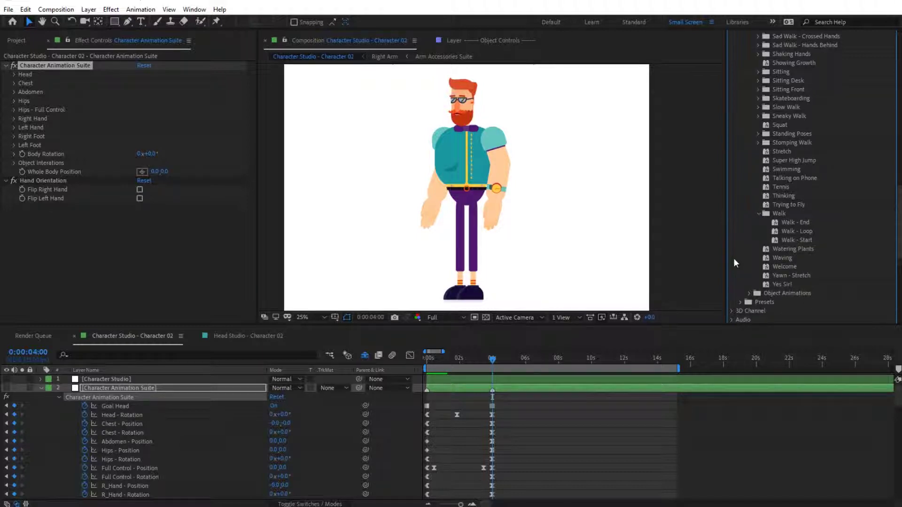
double_click(798, 240)
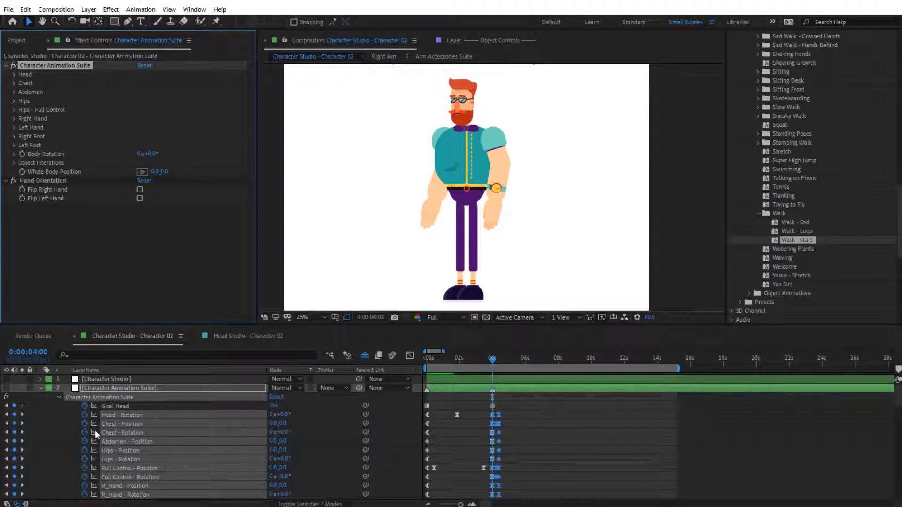
Step: Move to the last Walk - Start keyframe at 0:00:04:10 and add a layer marker there
click(23, 432)
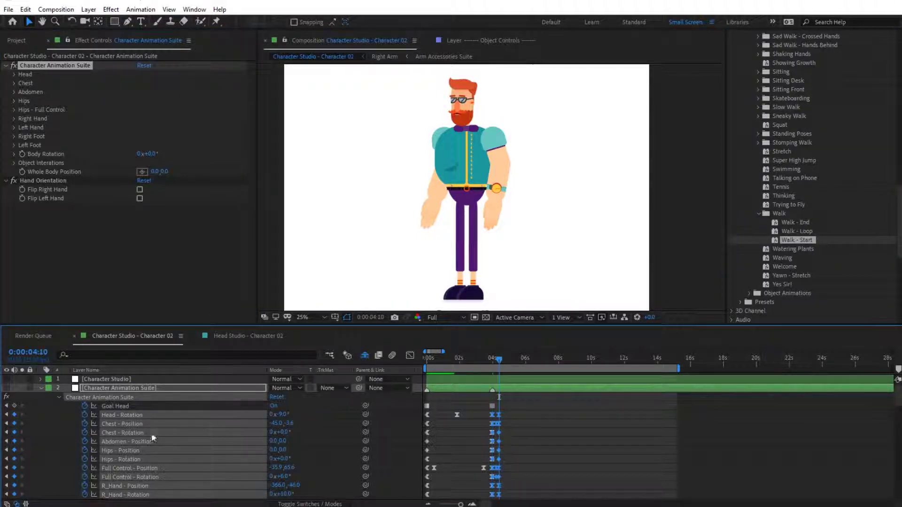
click(511, 387)
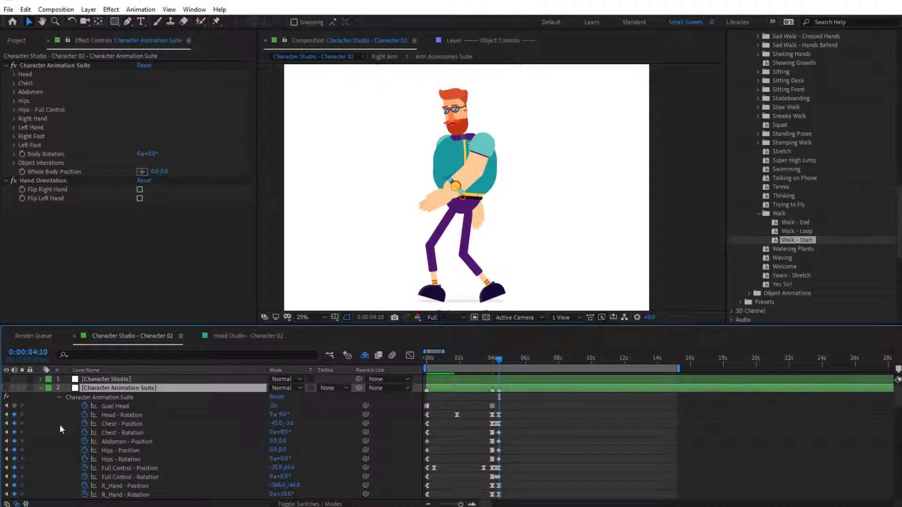
right_click(510, 389)
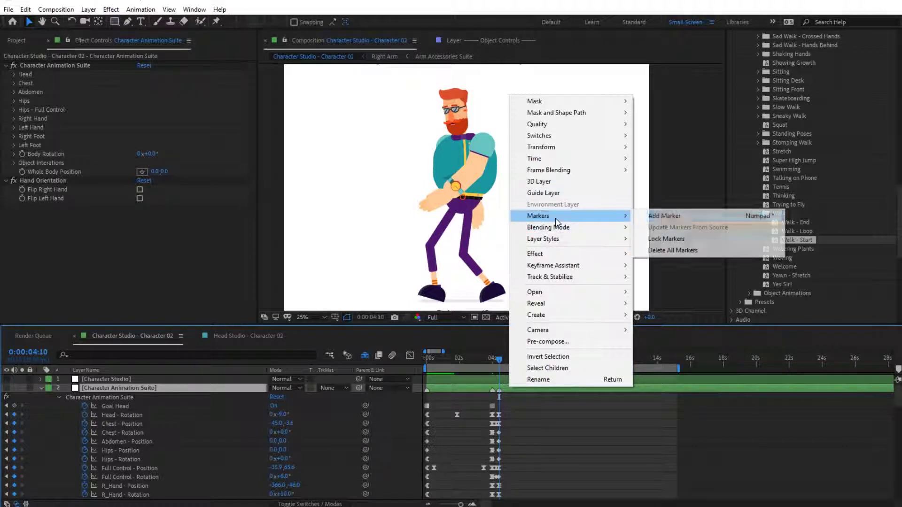
click(504, 391)
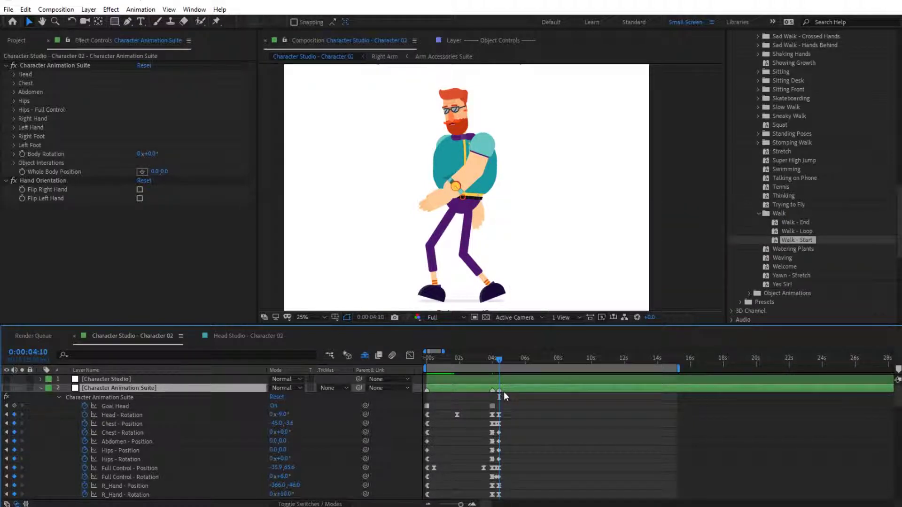
Step: Apply Walk - Loop to the Character Animation Suite effect at 0:00:04:10 and again at 0:00:05:05, and mark the loop's end at 0:00:06:00
click(53, 67)
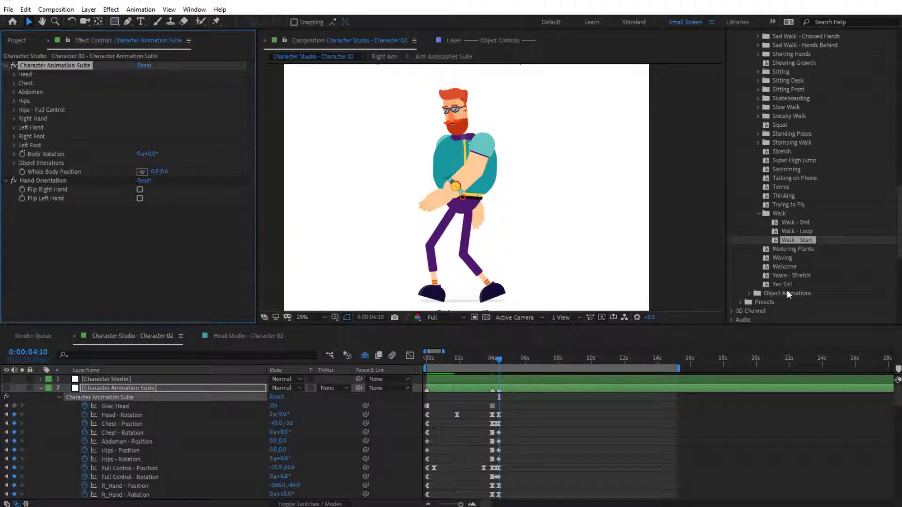
double_click(793, 232)
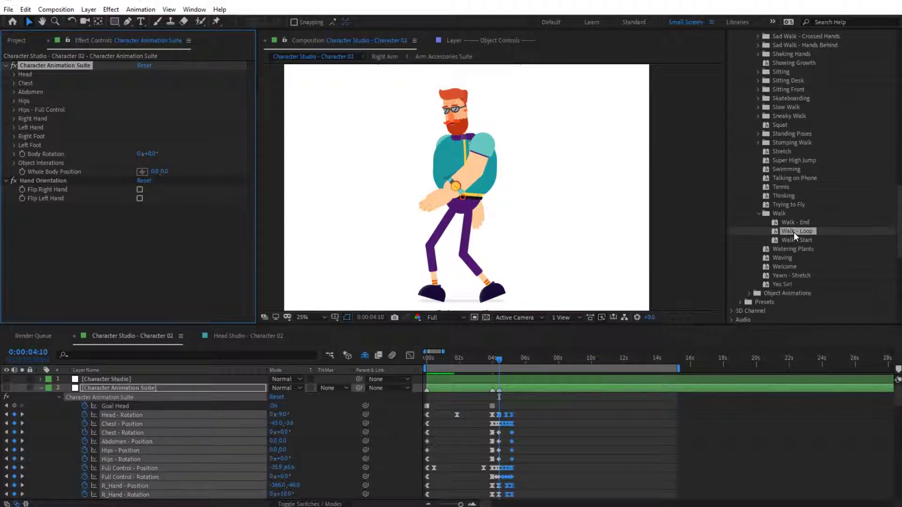
click(22, 423)
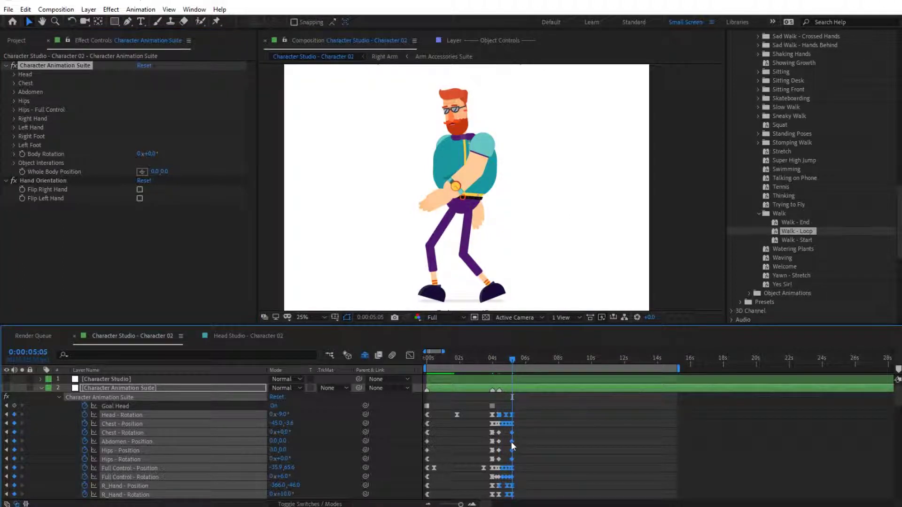
click(66, 66)
double_click(808, 231)
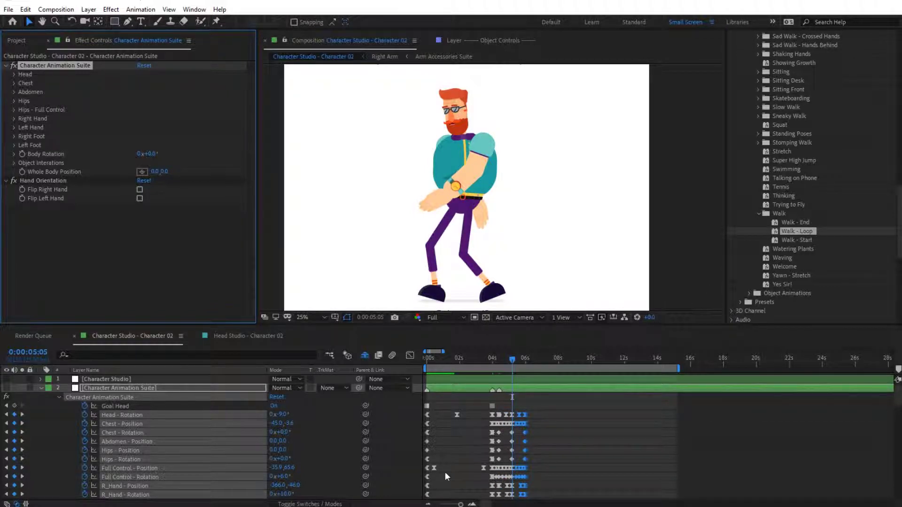
click(22, 433)
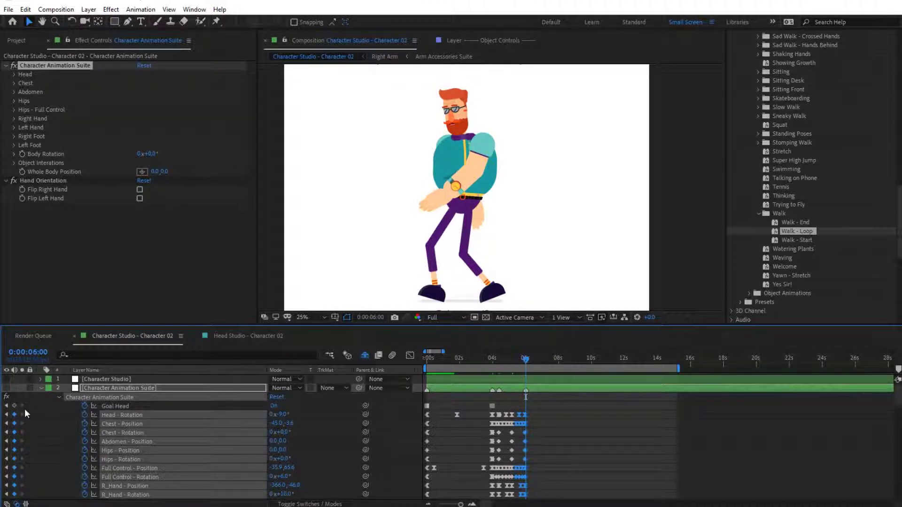
Step: Apply Walk - End to the Character Animation Suite effect at 0:00:06:00 and mark its last keyframe at 0:00:06:10
click(64, 63)
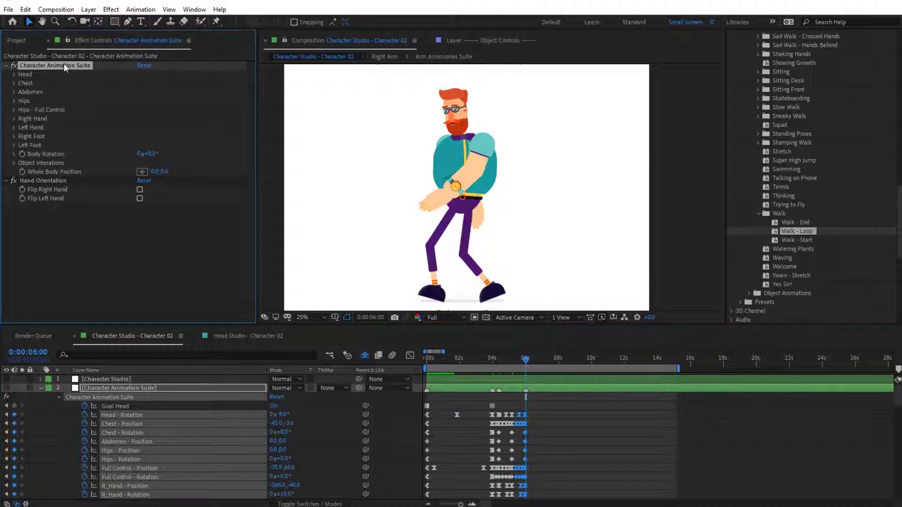
double_click(798, 222)
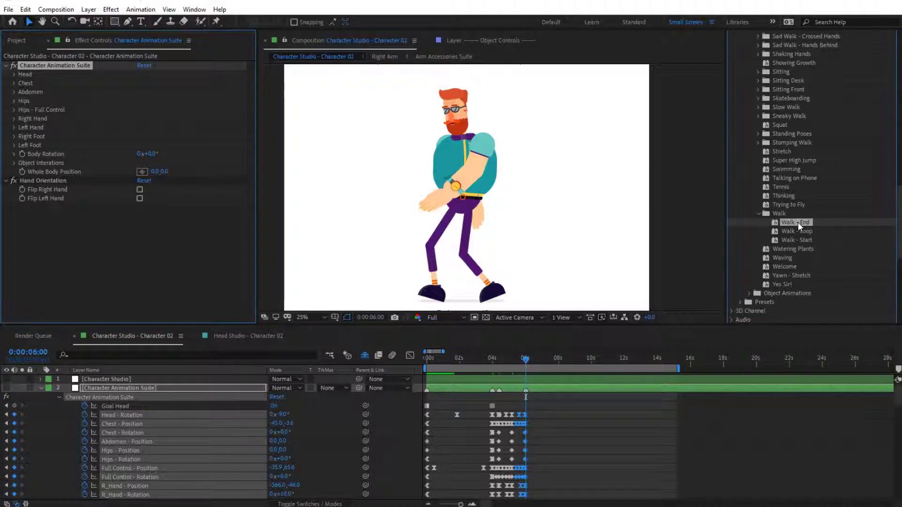
click(21, 439)
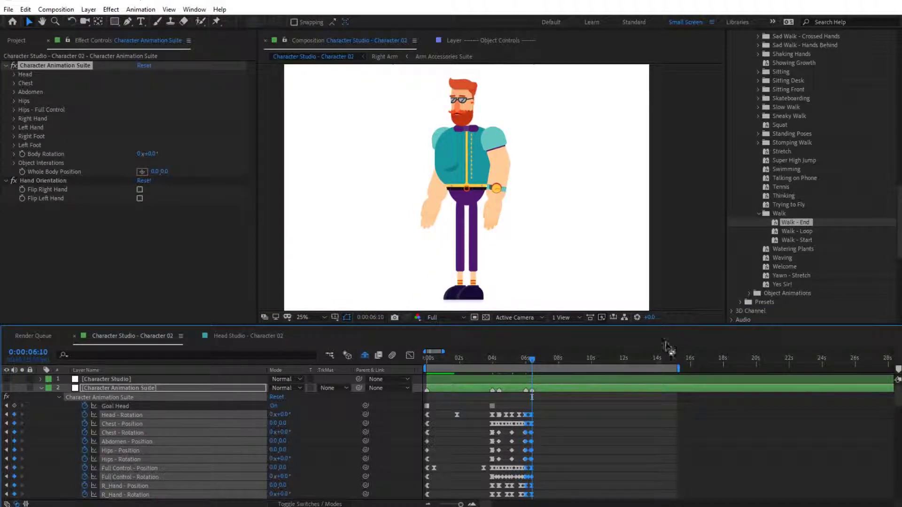
Step: Find the Sitting Front preset folder, apply Sitting Down - Front to the Character Animation Suite effect at 0:00:06:10 and mark its end at 0:00:07:12
click(759, 213)
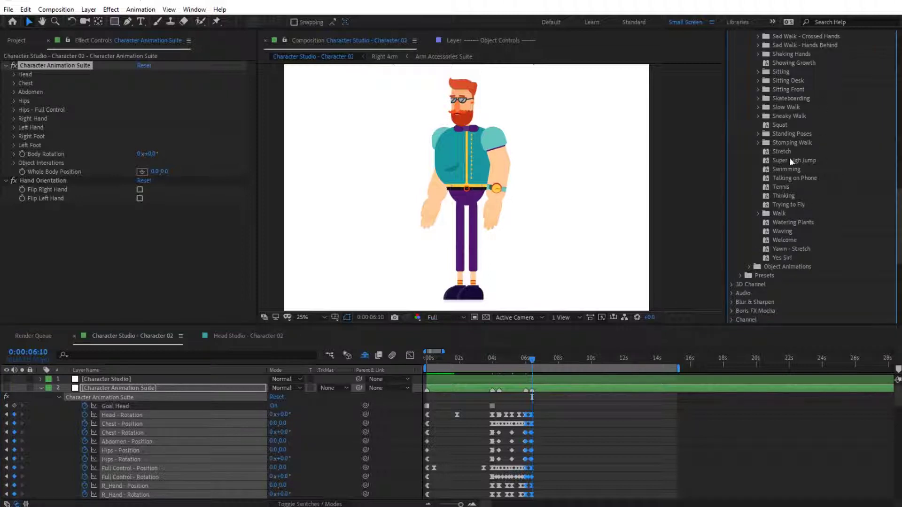
scroll(789, 156, up, 3)
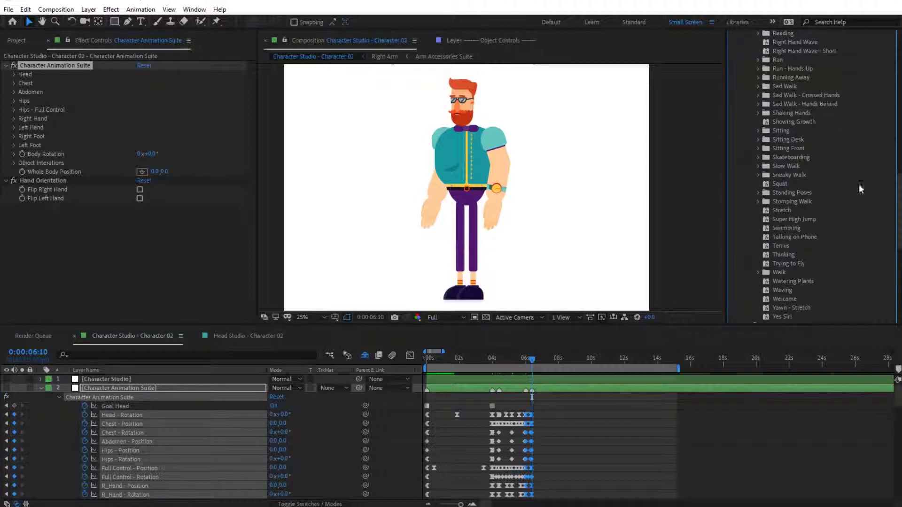
click(757, 148)
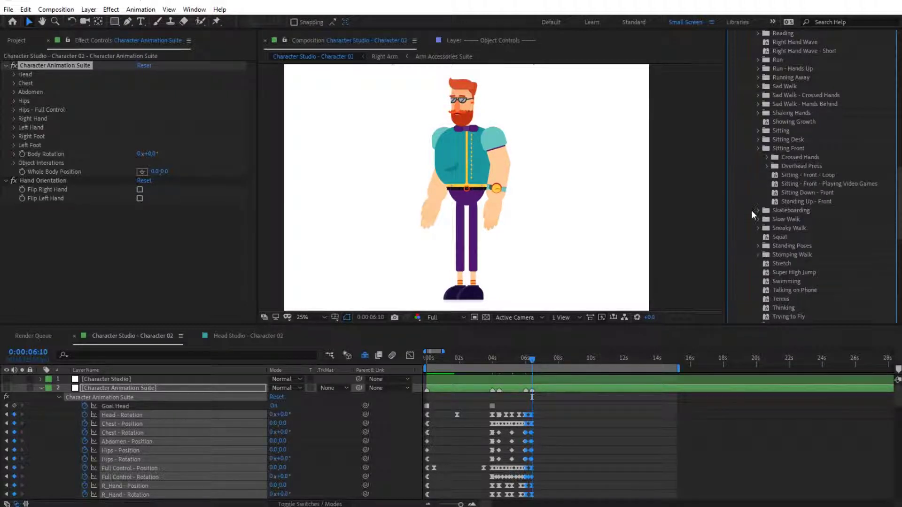
click(793, 193)
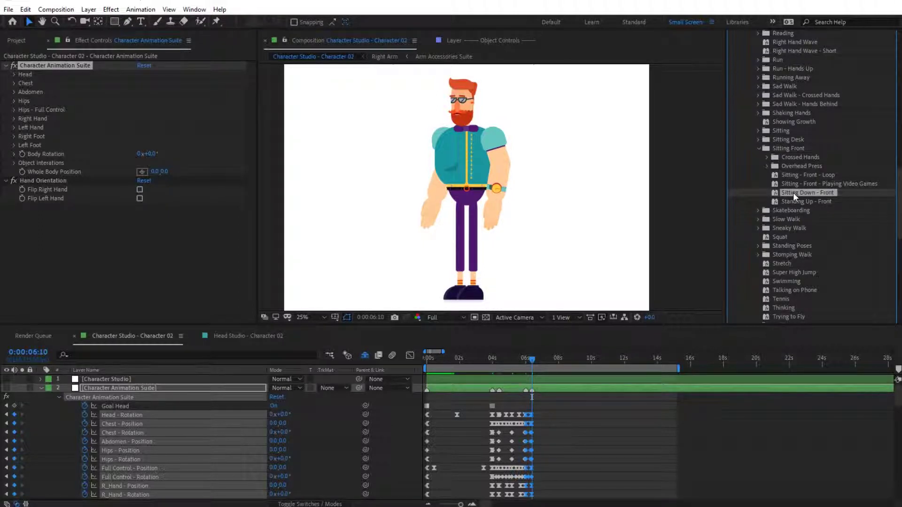
click(54, 67)
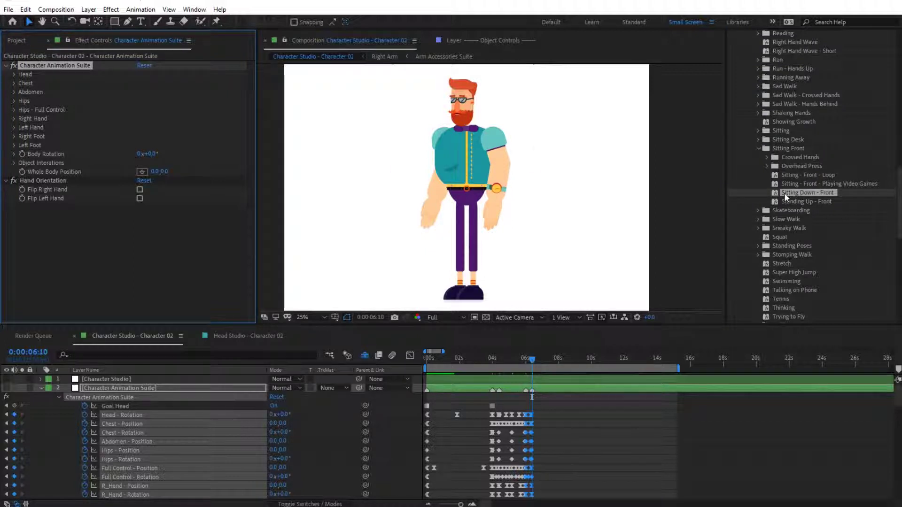
double_click(784, 192)
click(22, 431)
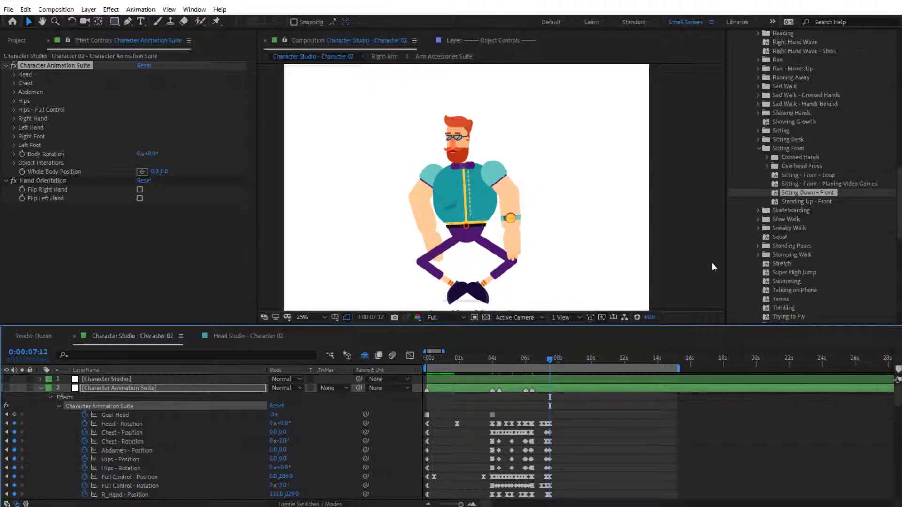
click(559, 389)
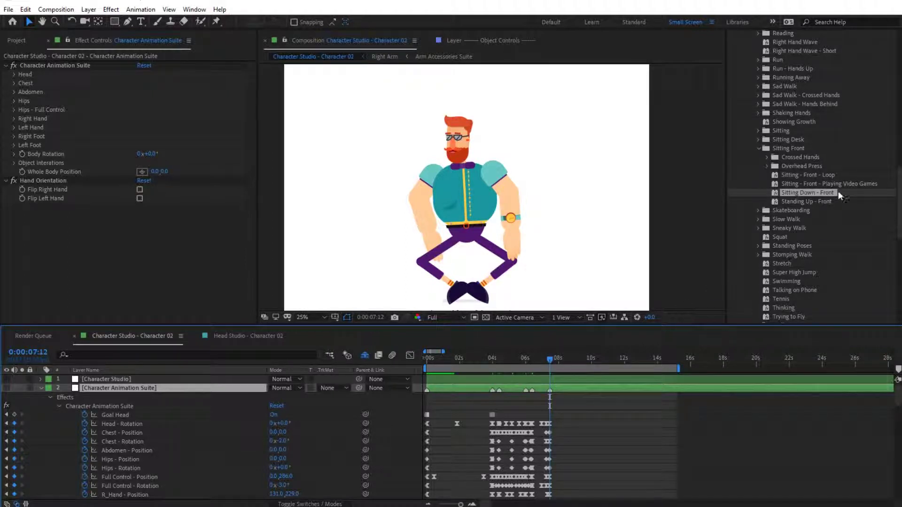
Step: Apply Sitting - Front - Crossed Hands - Start to the Character Animation Suite effect at 0:00:07:12 and mark its end at 0:00:08:19
click(766, 157)
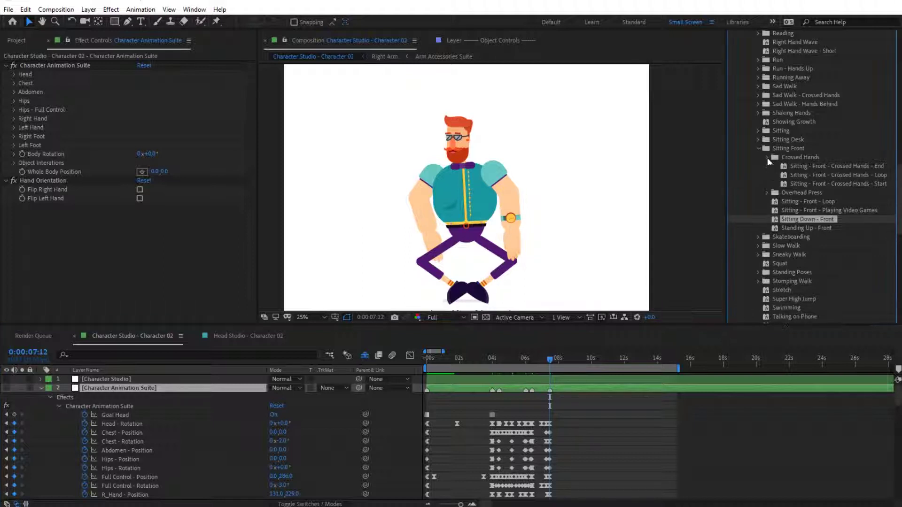
click(795, 158)
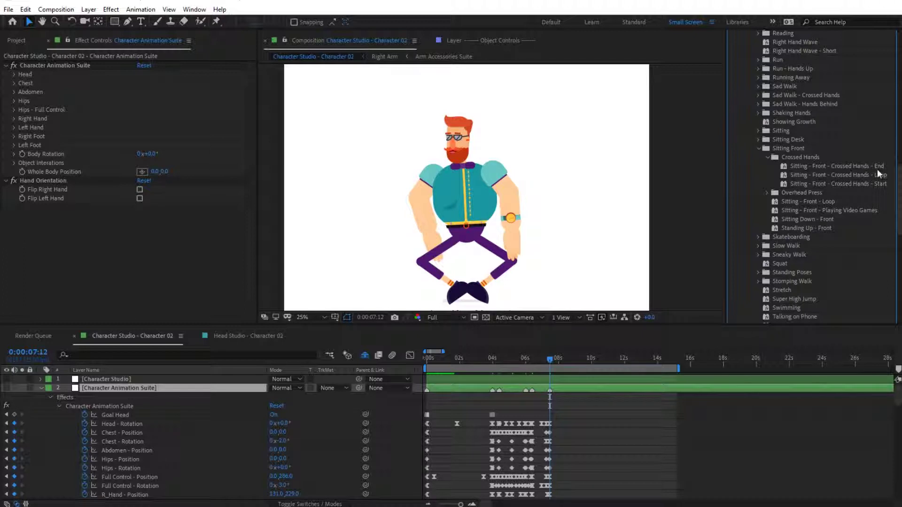
click(858, 185)
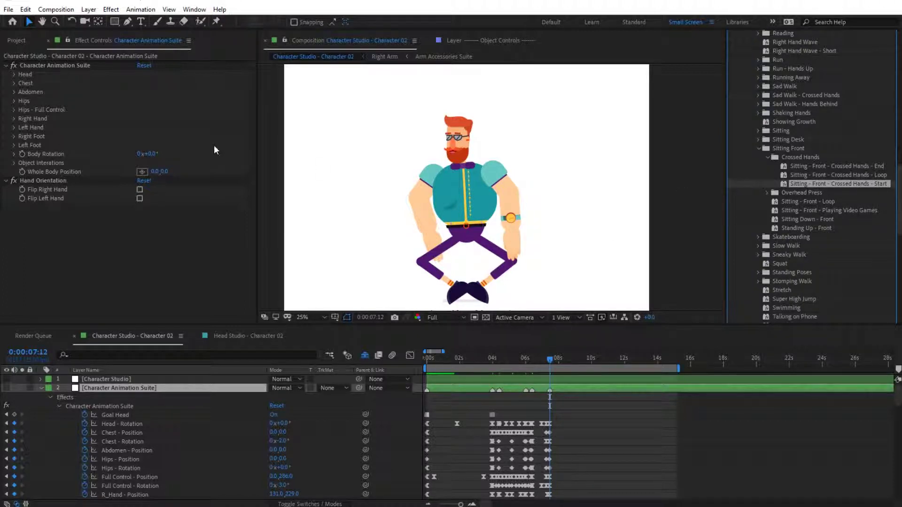
click(79, 66)
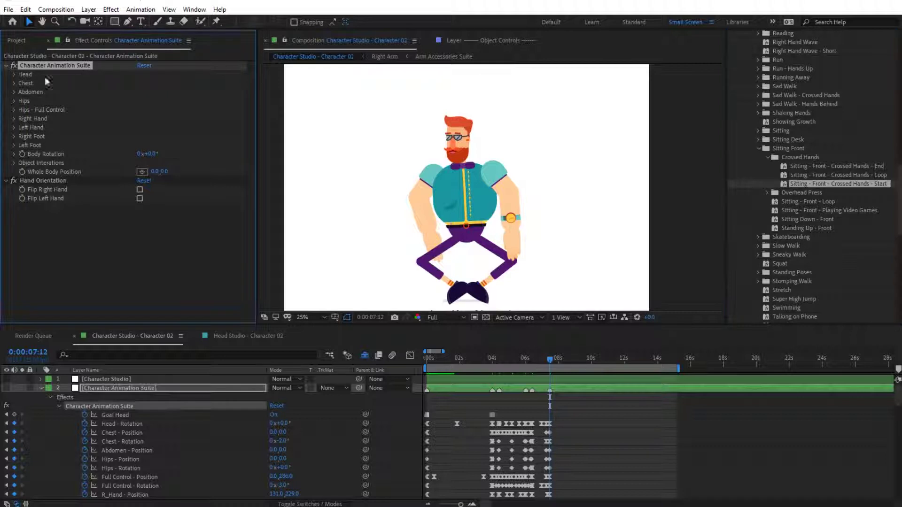
double_click(805, 183)
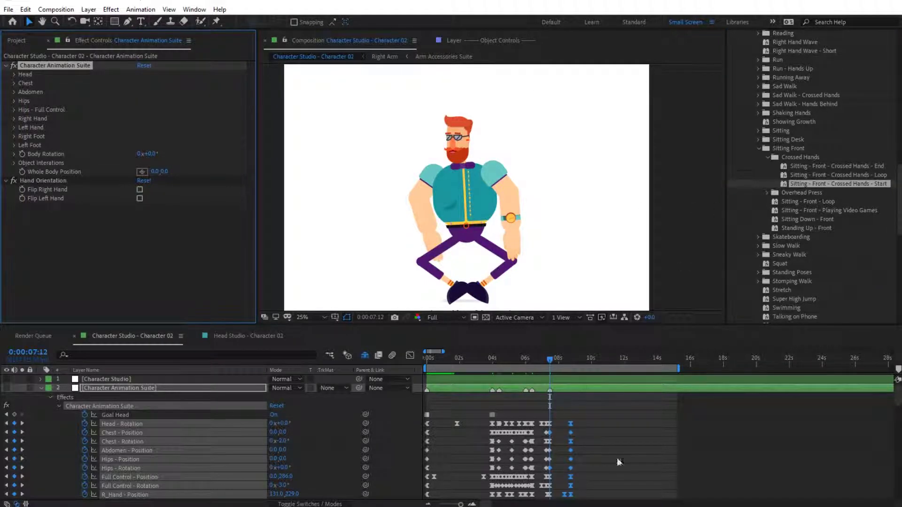
click(25, 423)
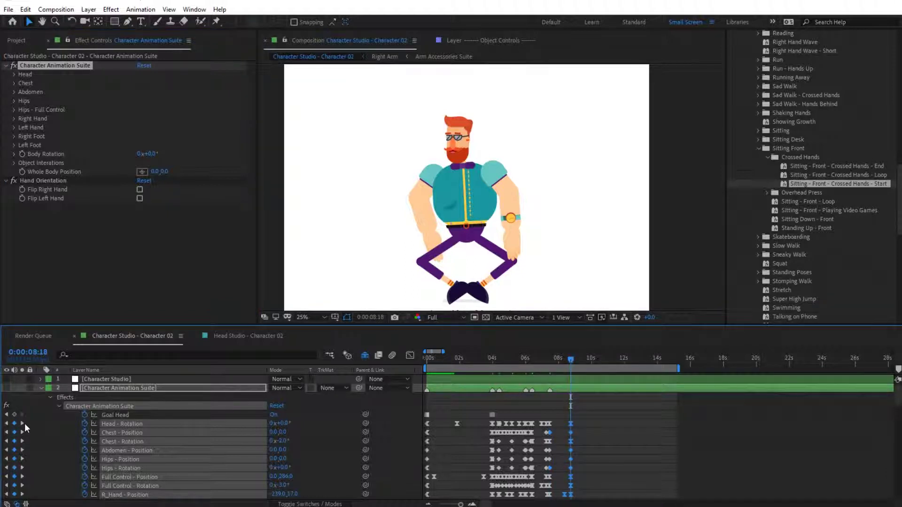
click(574, 390)
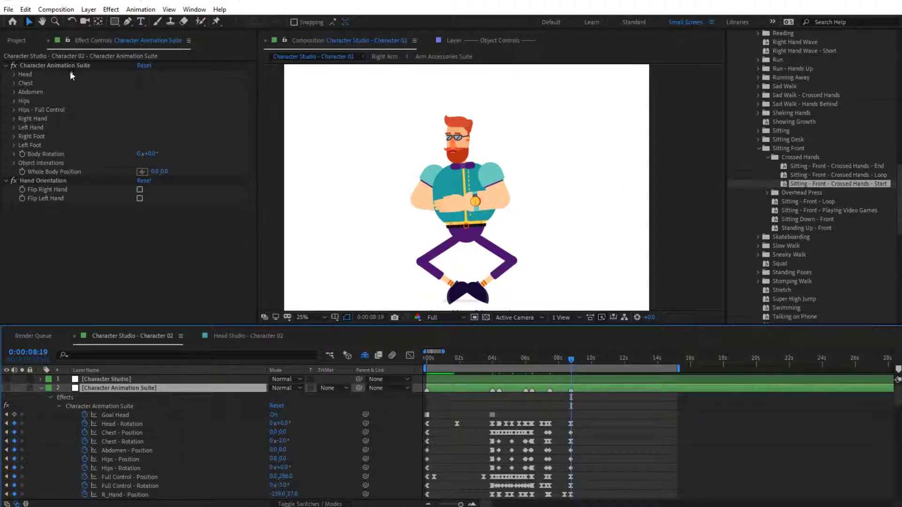
Step: Apply Sitting - Front - Crossed Hands - End to the Character Animation Suite effect at 0:00:08:19 and mark its end at 0:00:10:01
click(55, 65)
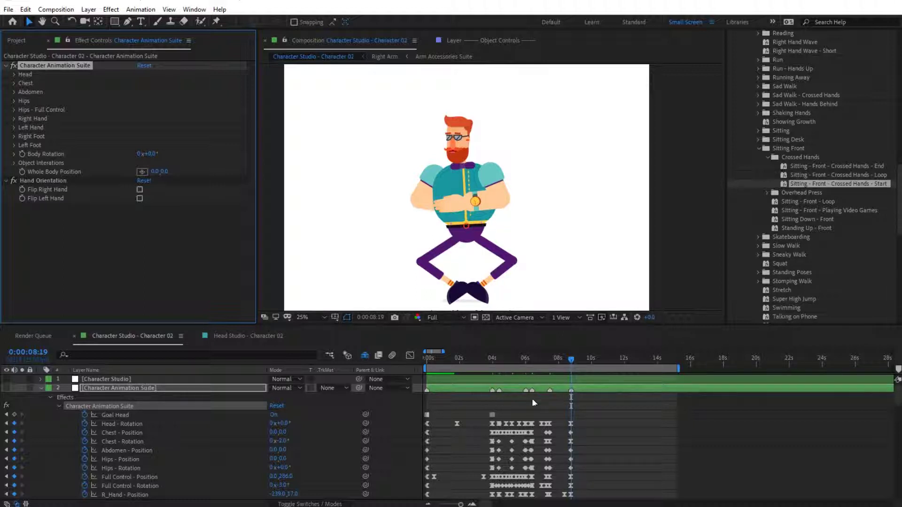
double_click(823, 165)
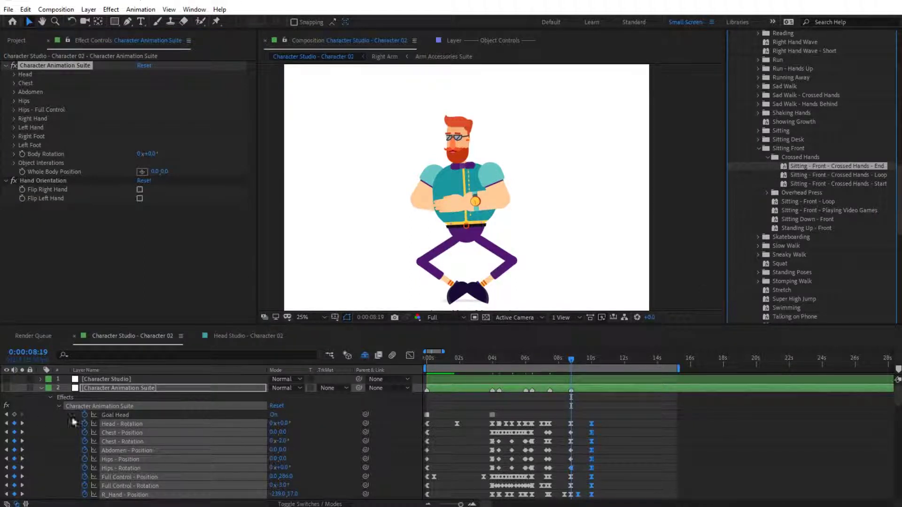
click(22, 423)
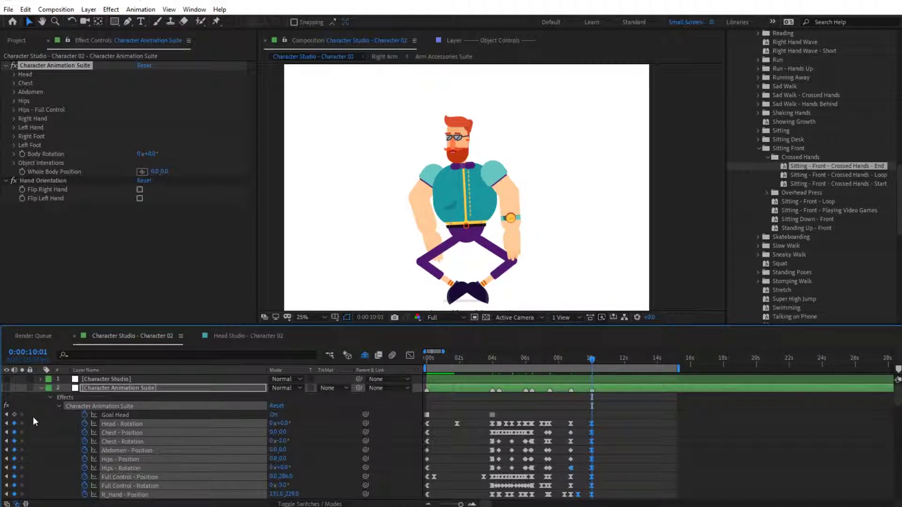
Step: Play back and scrub through the walking, sitting and crossed-hands segments, then return to the Walk - End marker at 0:00:06:10
key(space)
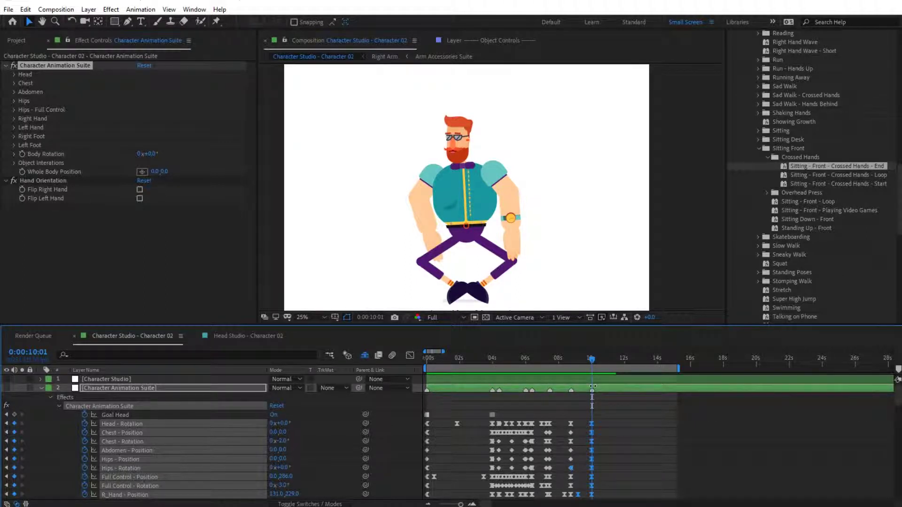
key(space)
drag(560, 358, 576, 379)
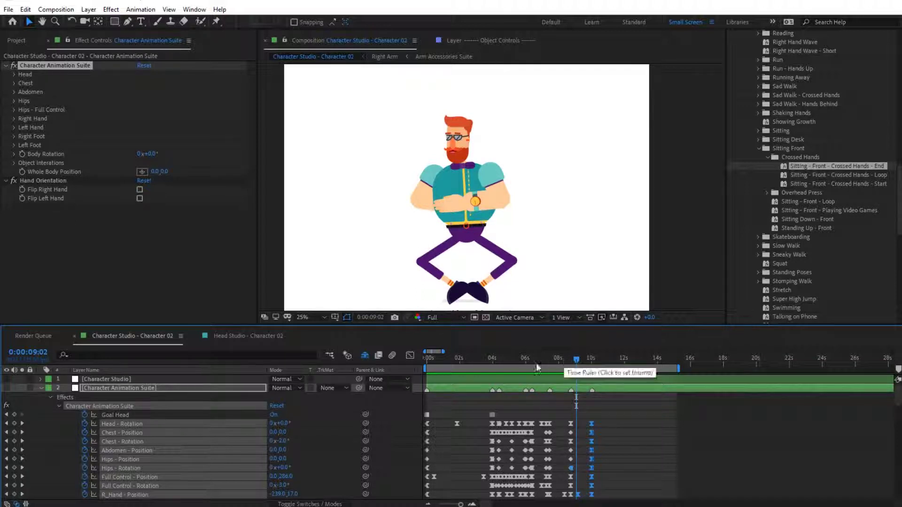
click(513, 358)
click(514, 358)
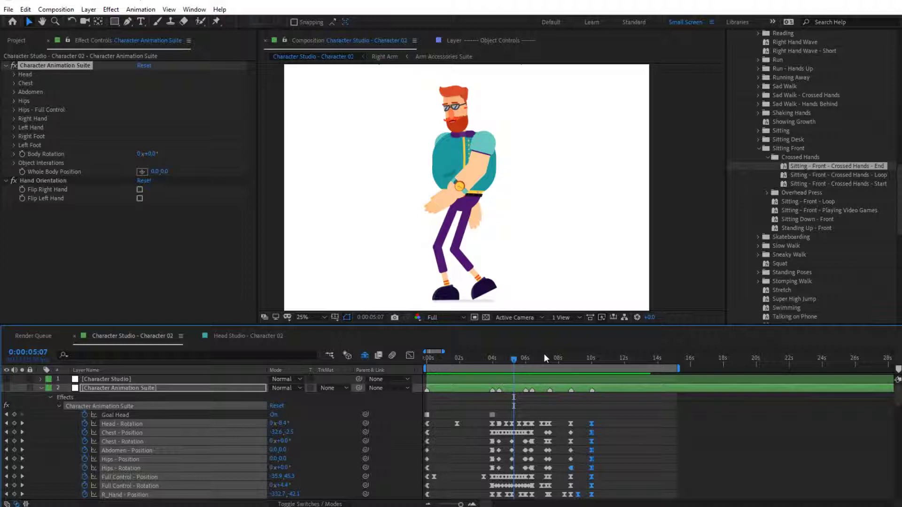
click(571, 358)
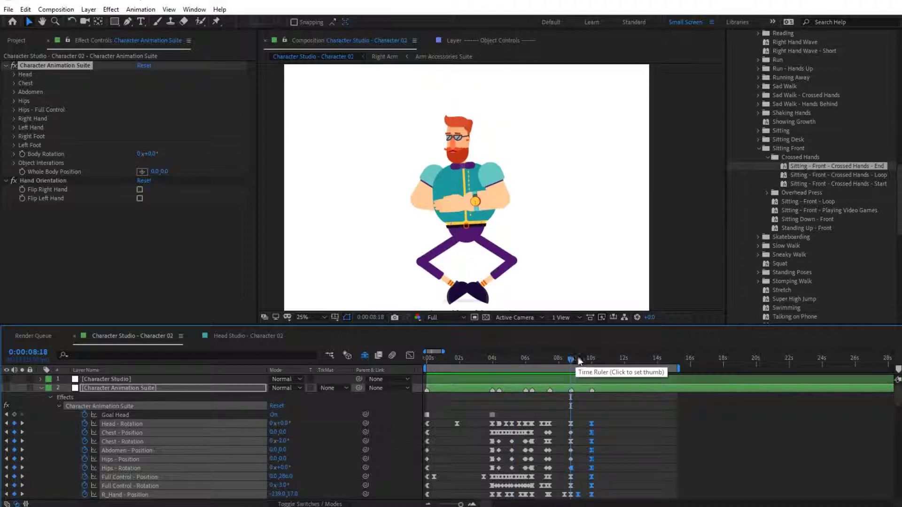
click(580, 358)
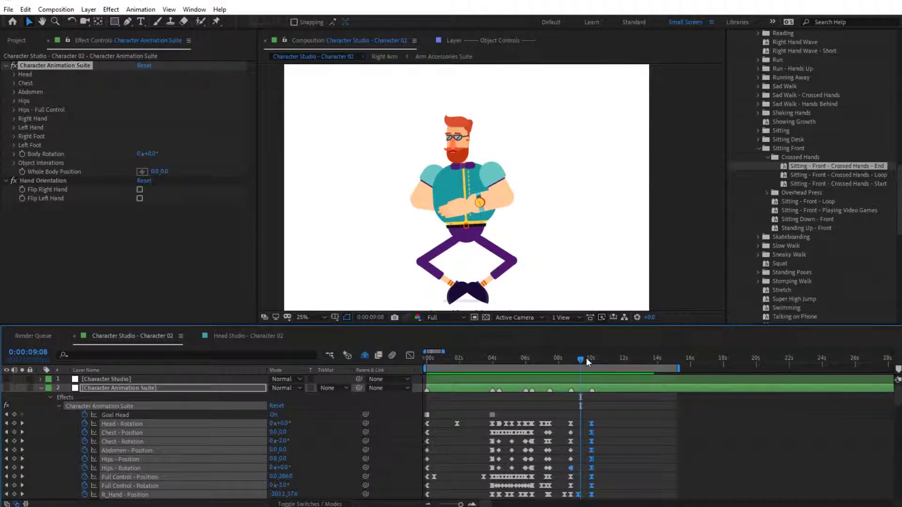
click(586, 358)
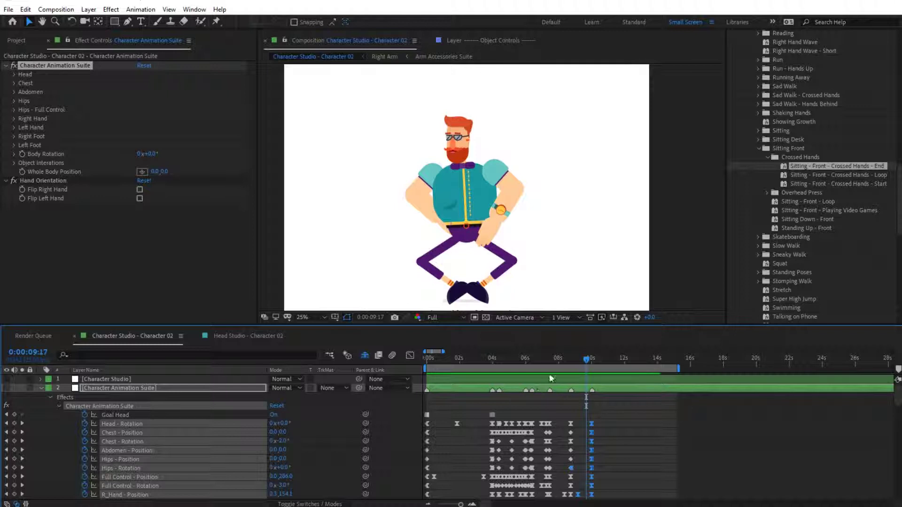
click(535, 361)
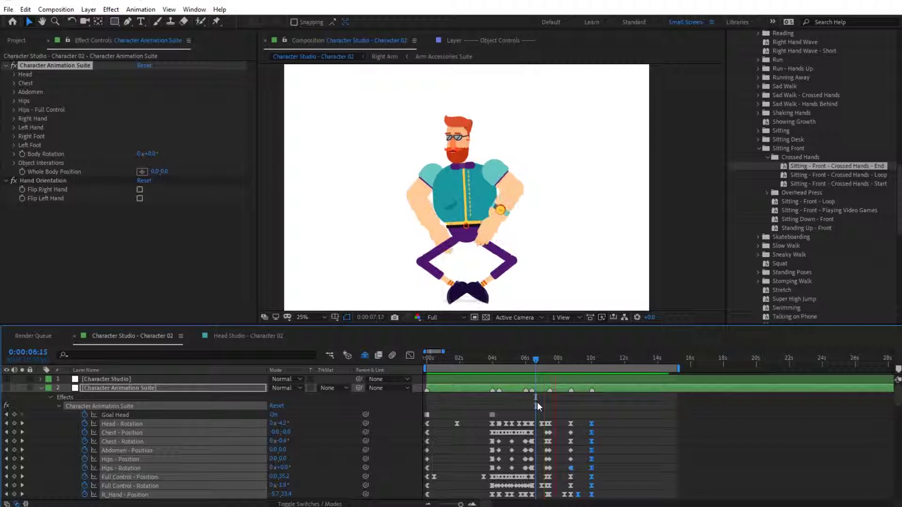
key(space)
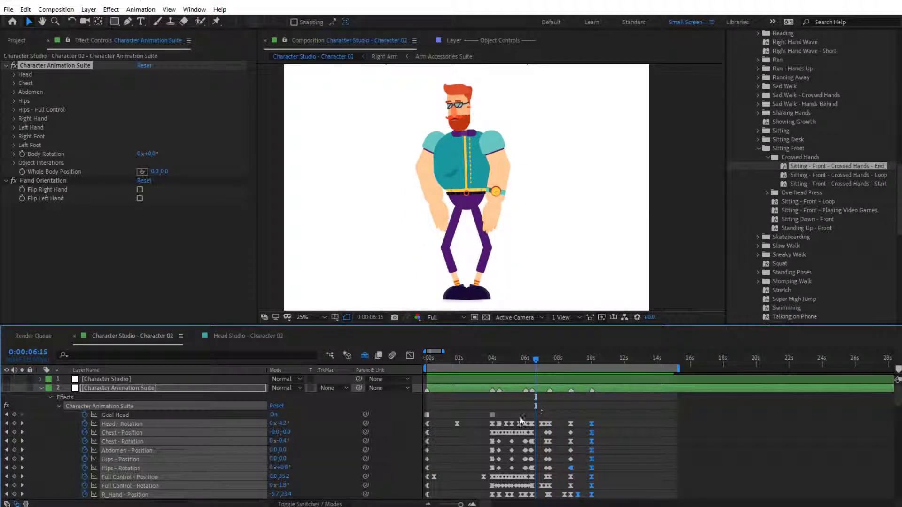
drag(534, 360, 530, 363)
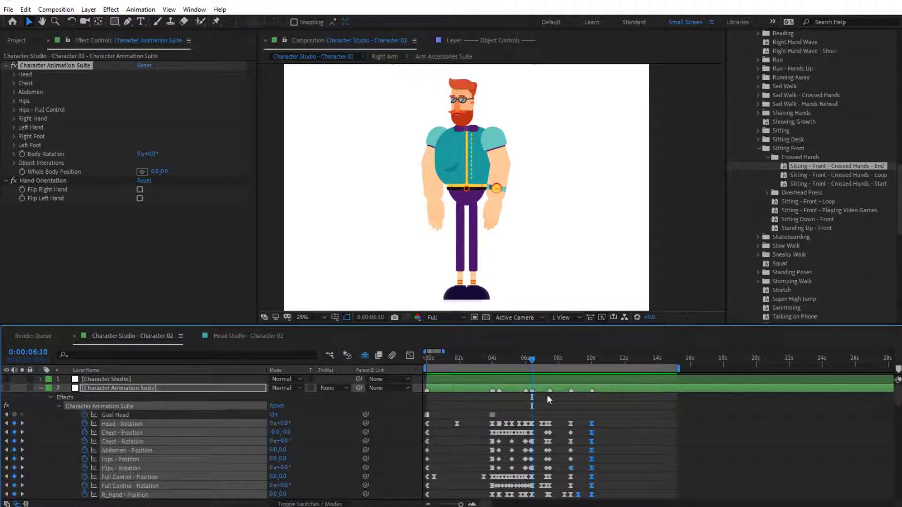
mouse_move(546, 458)
click(472, 504)
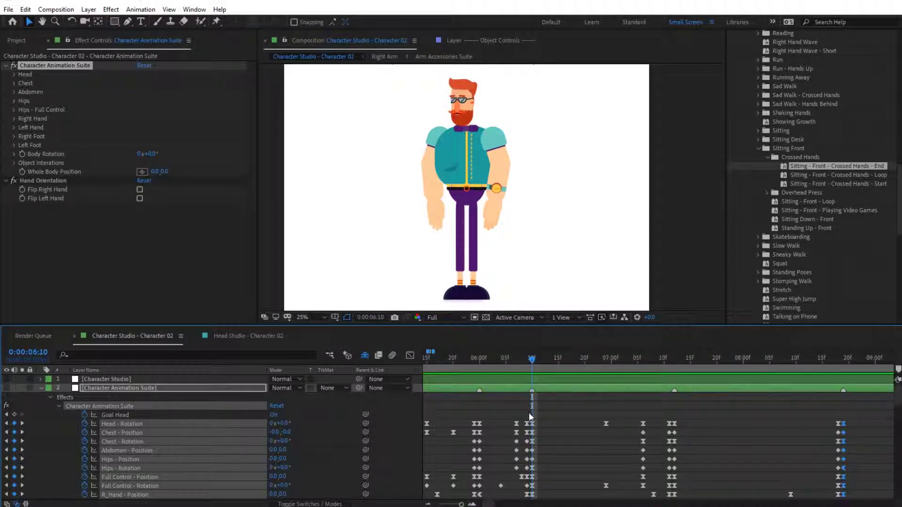
drag(532, 407, 672, 465)
scroll(491, 504, down, 5)
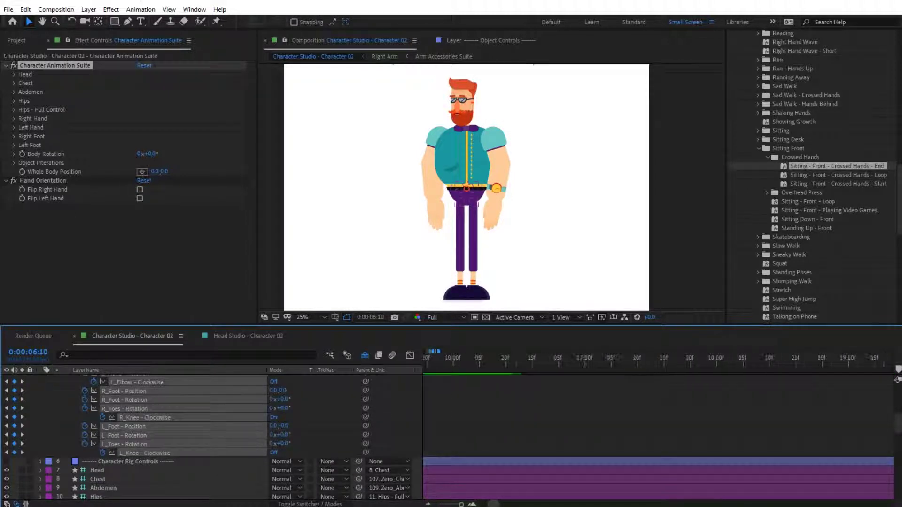
scroll(432, 504, up, 8)
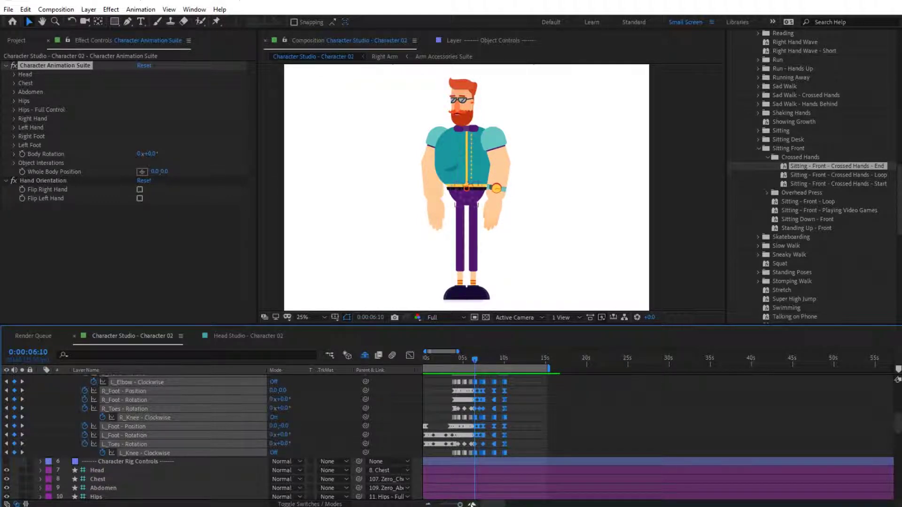
click(472, 504)
click(472, 504)
scroll(499, 416, up, 10)
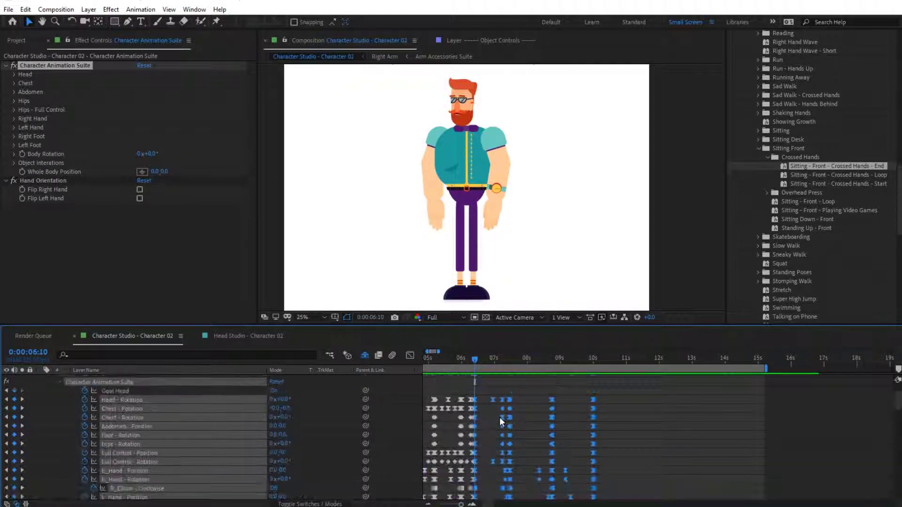
Step: Show only the Character Animation Suite layer's keyframed properties, select all sitting keyframes from 0:00:06:10 onward and shift them about two seconds later
click(142, 388)
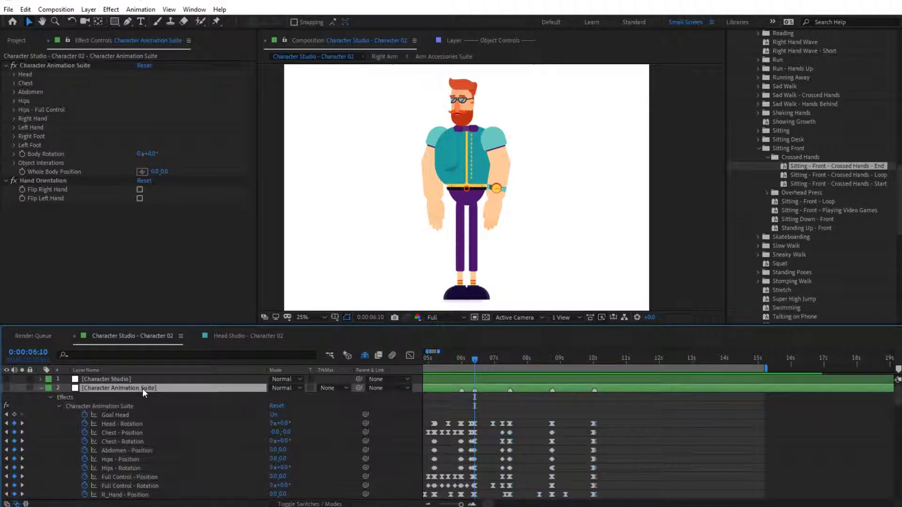
key(u)
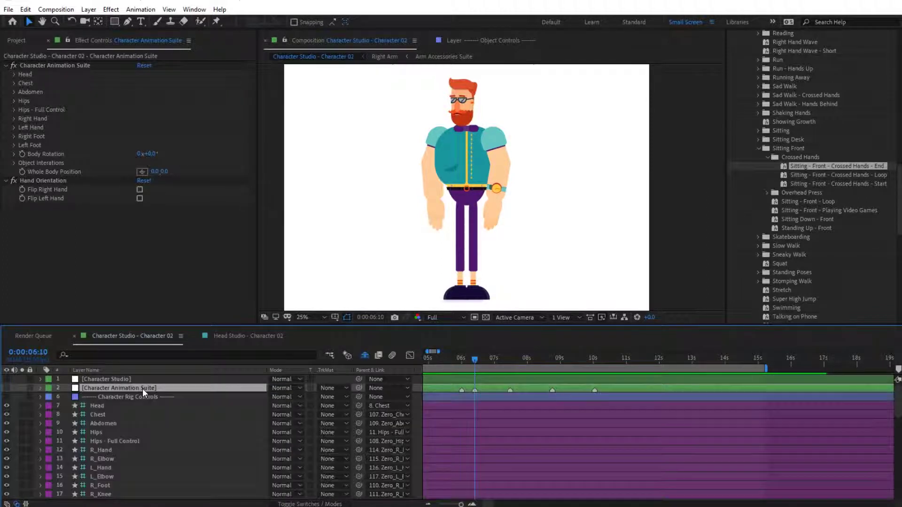
key(u)
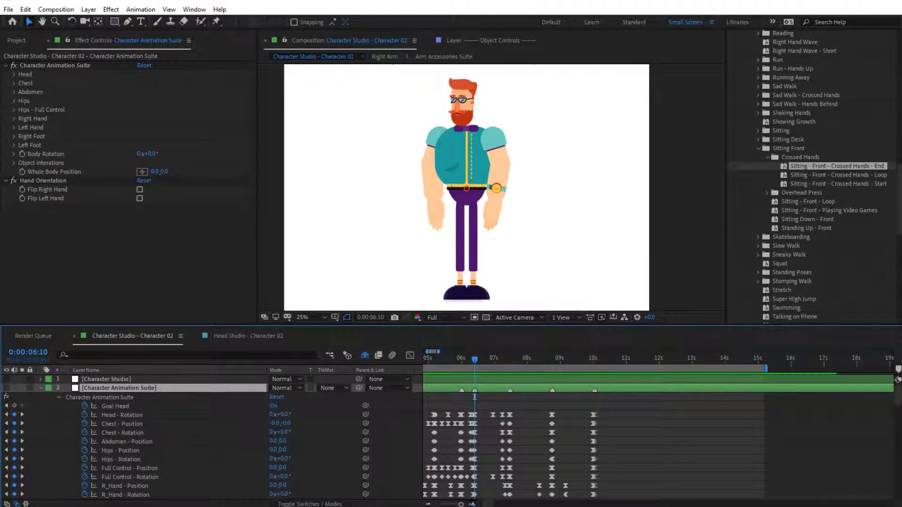
click(472, 504)
click(472, 504)
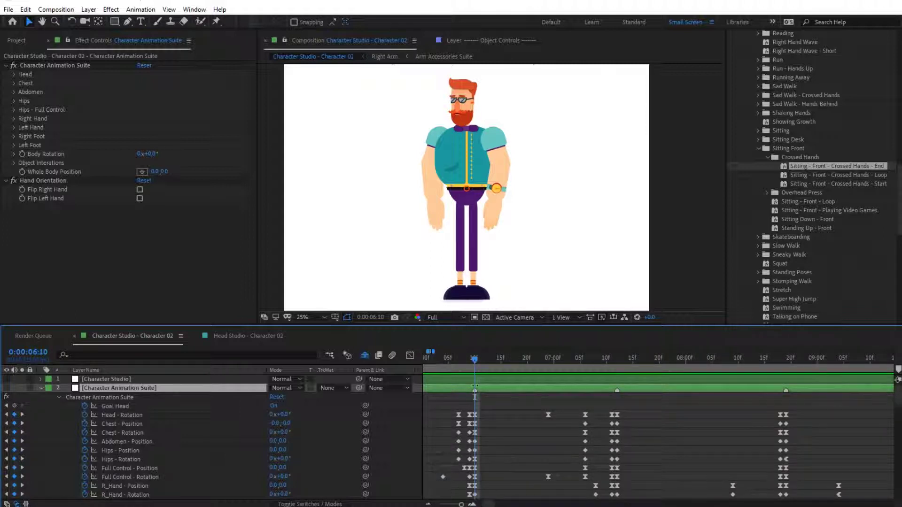
drag(472, 405, 690, 453)
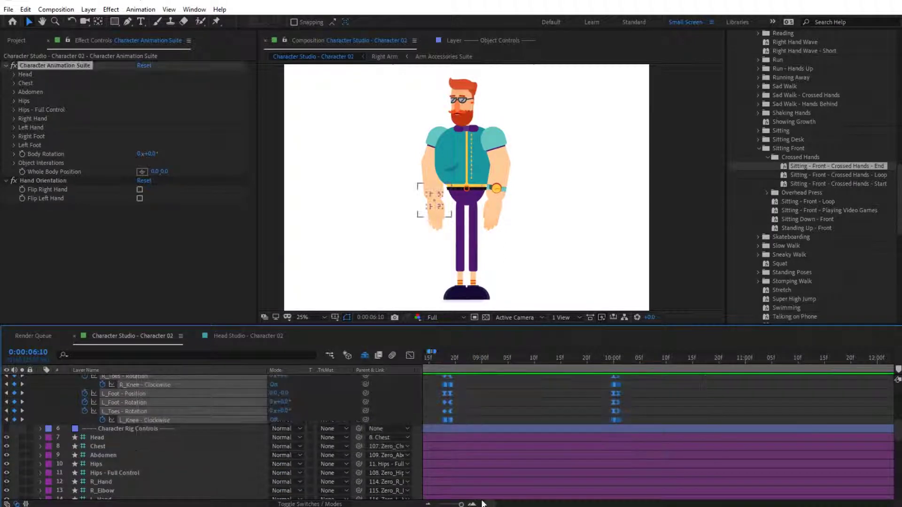
click(428, 504)
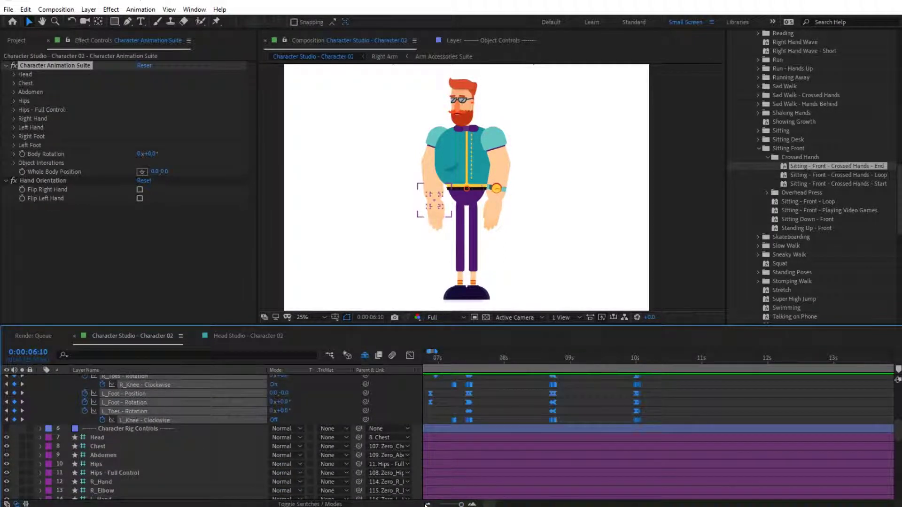
click(427, 504)
scroll(502, 424, up, 3)
scroll(501, 424, up, 5)
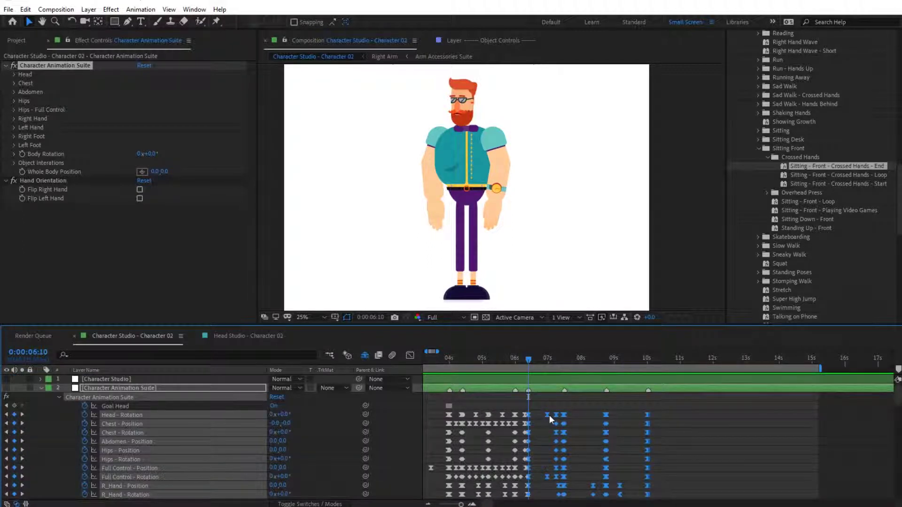
drag(548, 415, 615, 423)
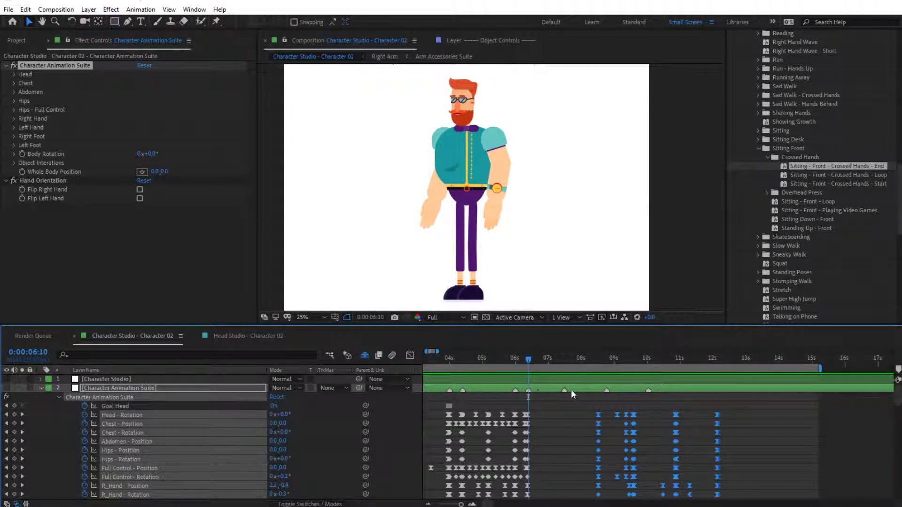
Step: Move the last three layer markers to the shifted sitting segments' ends, placing the final one at 0:00:12:03
drag(649, 391, 717, 397)
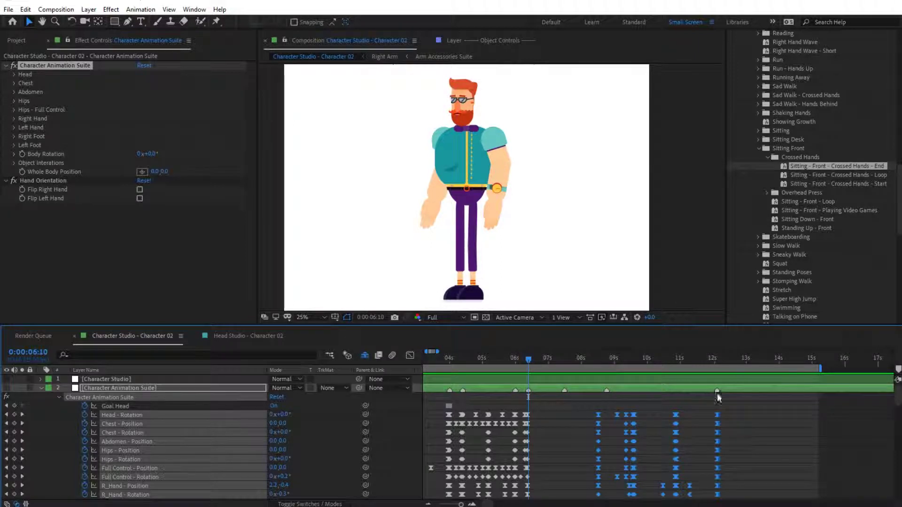
click(717, 355)
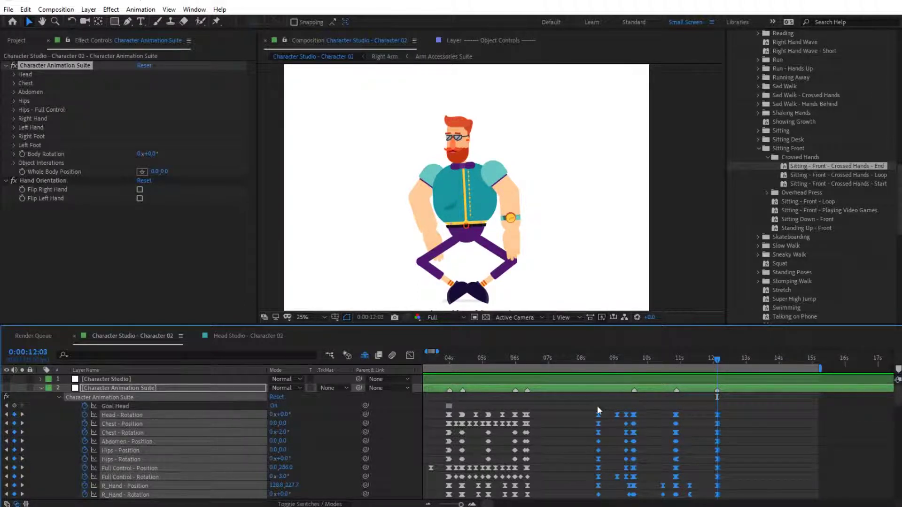
Step: Apply the Look Down preset to the Character Animation Suite effect at the walk's end, 0:00:06:09
click(527, 360)
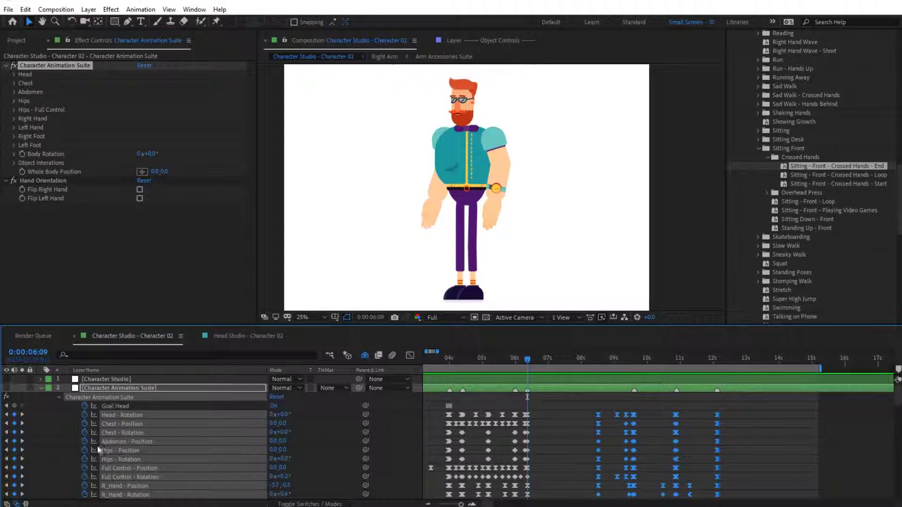
click(22, 415)
click(6, 414)
click(767, 157)
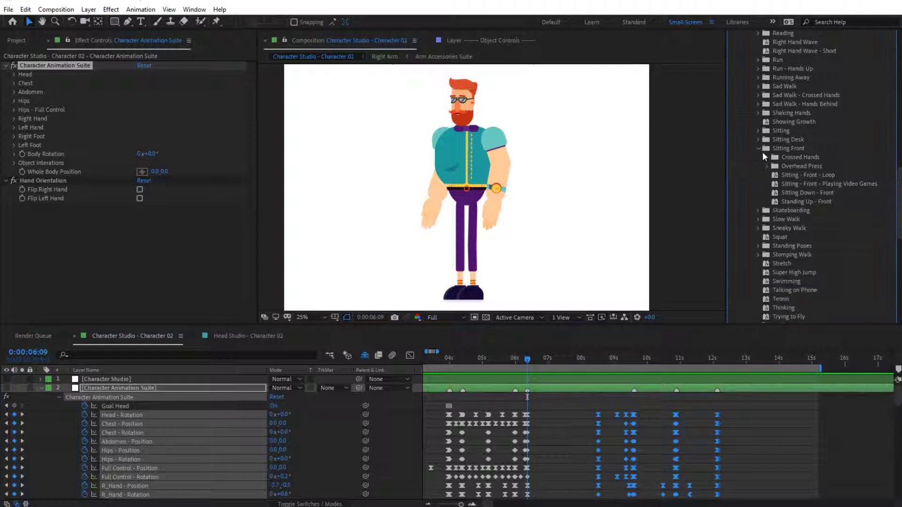
click(759, 149)
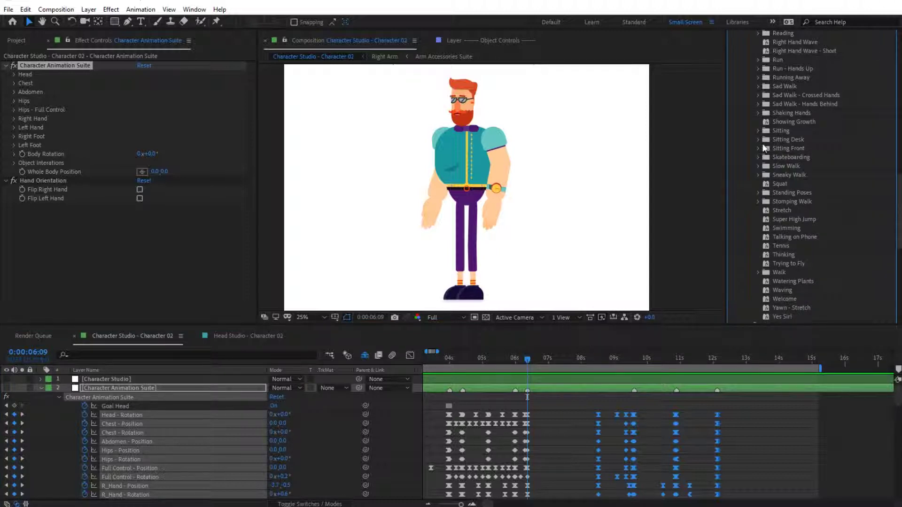
scroll(769, 142, up, 1)
scroll(808, 148, up, 2)
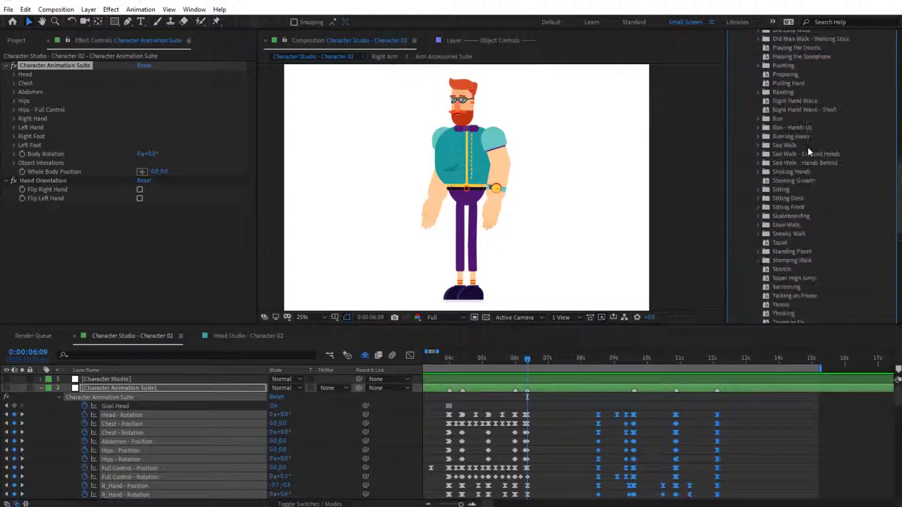
scroll(807, 147, up, 2)
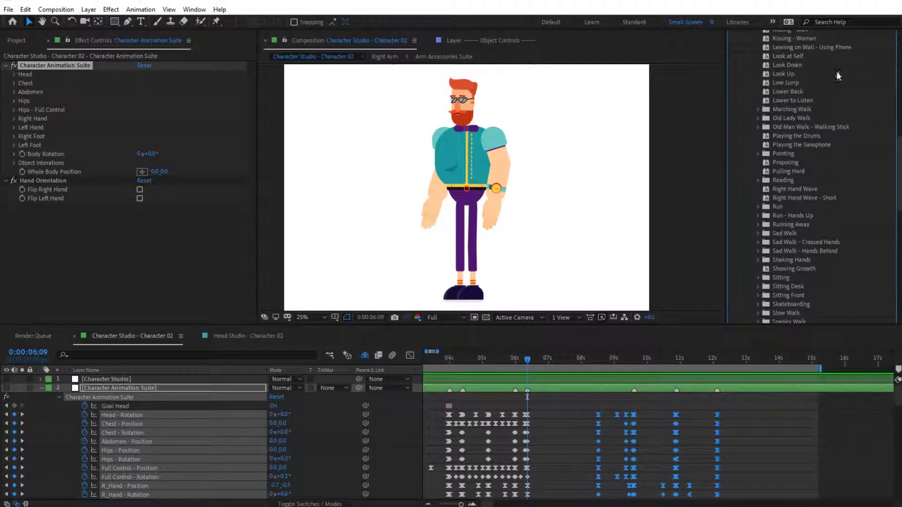
scroll(786, 66, up, 2)
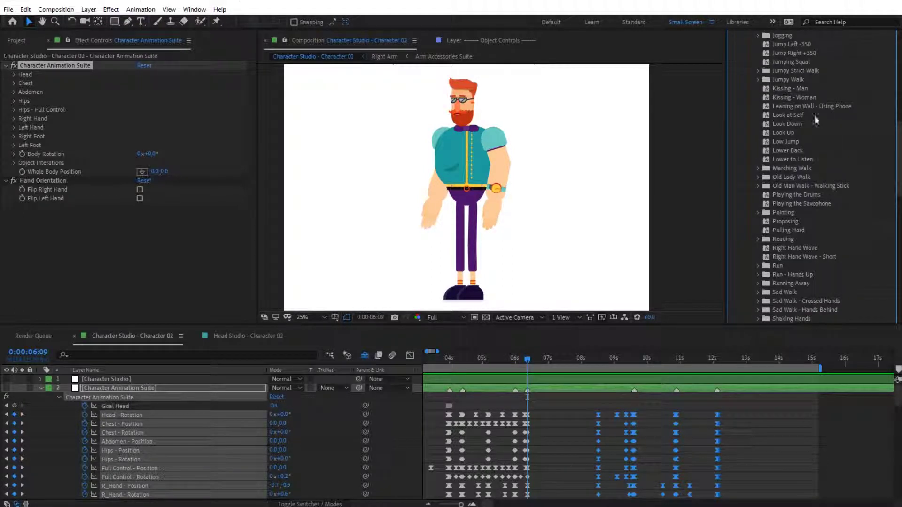
click(785, 123)
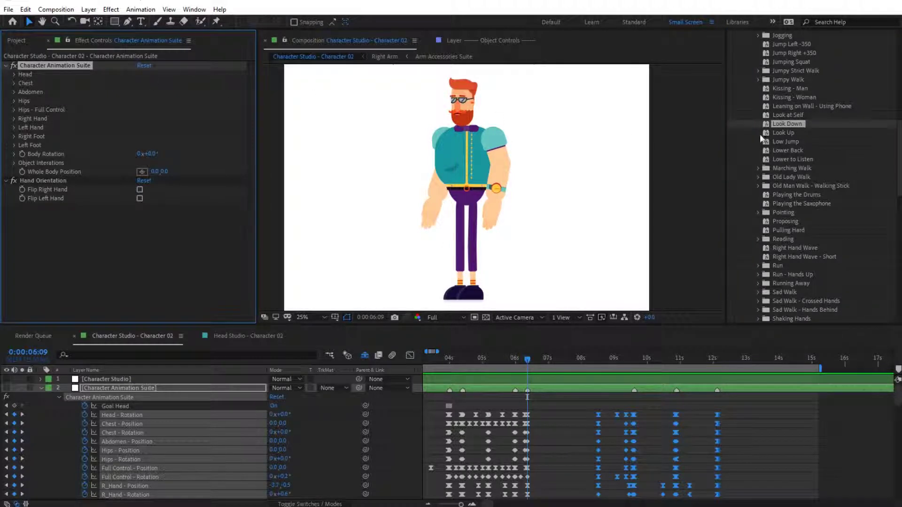
double_click(782, 123)
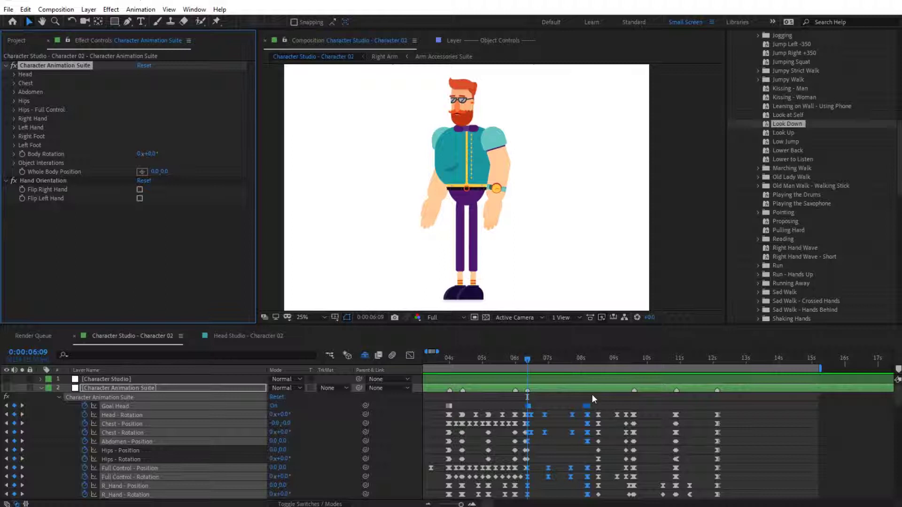
Step: Select all sitting keyframes after the Look Down segment and shift them earlier, to one frame after its last keyframes, about 0:00:08:05
drag(596, 403, 745, 452)
scroll(686, 437, up, 5)
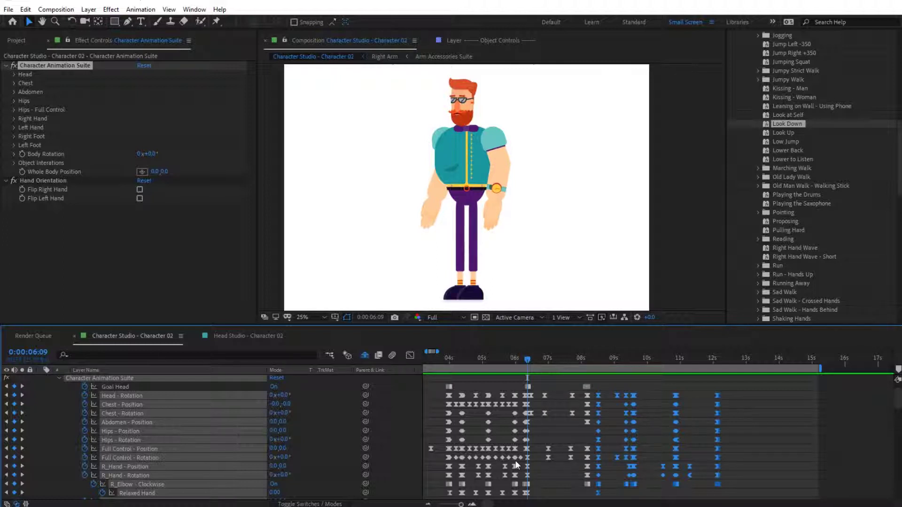
click(472, 504)
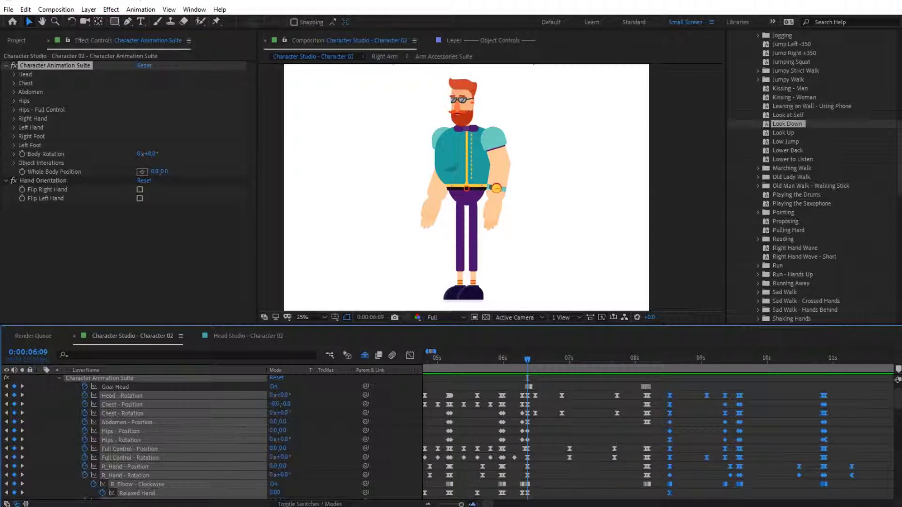
click(472, 504)
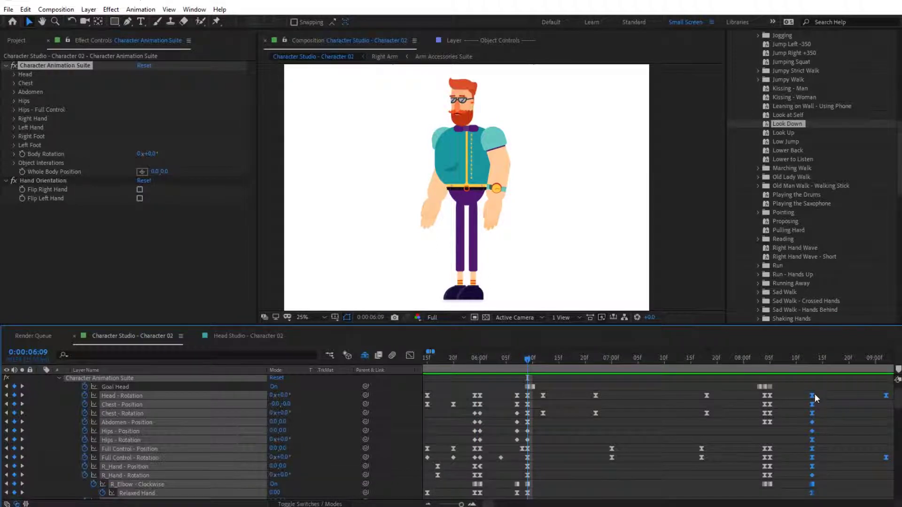
drag(461, 504, 460, 503)
scroll(728, 432, down, 1)
scroll(701, 454, up, 2)
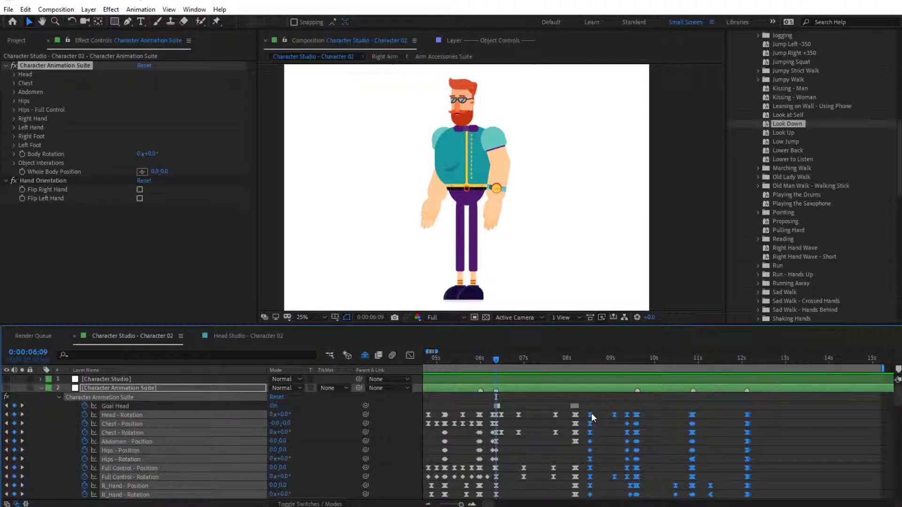
drag(590, 414, 580, 419)
click(472, 504)
click(472, 504)
drag(824, 414, 818, 413)
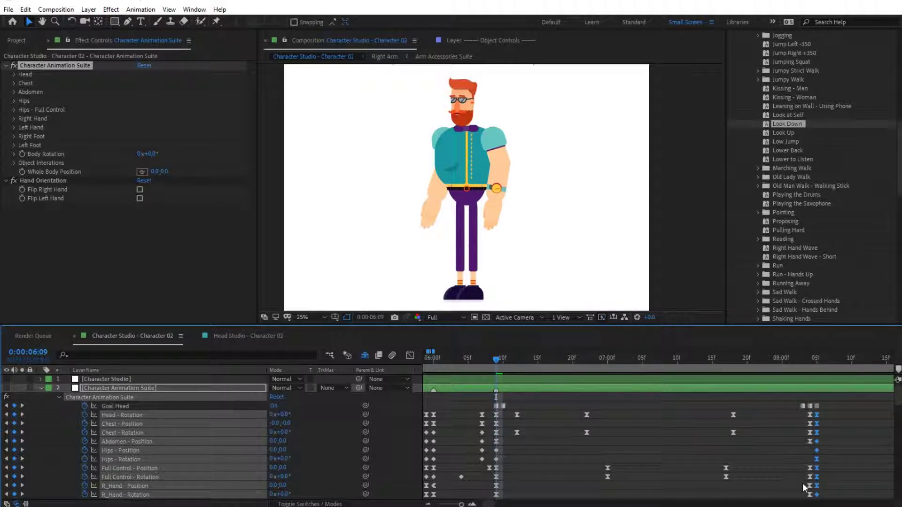
Step: Move the three sitting layer markers earlier to line up with the ends of the shifted sitting segments
drag(468, 504, 460, 505)
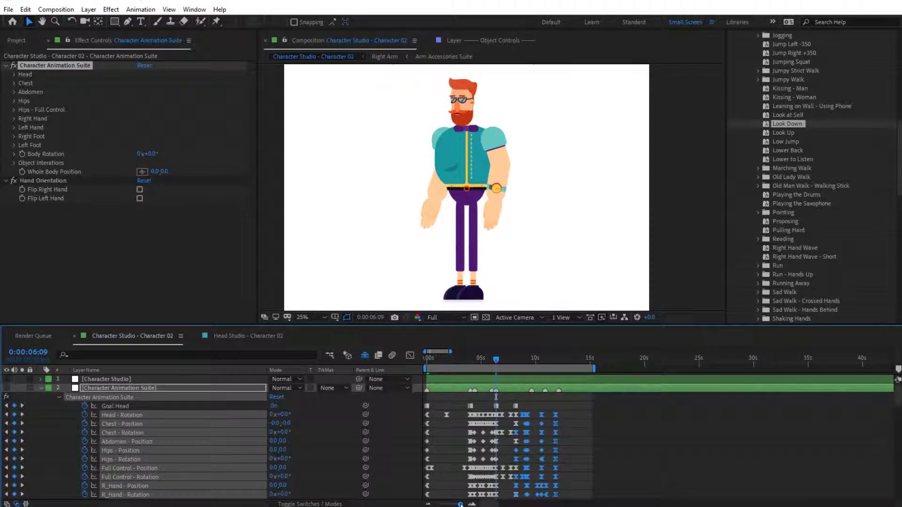
click(472, 504)
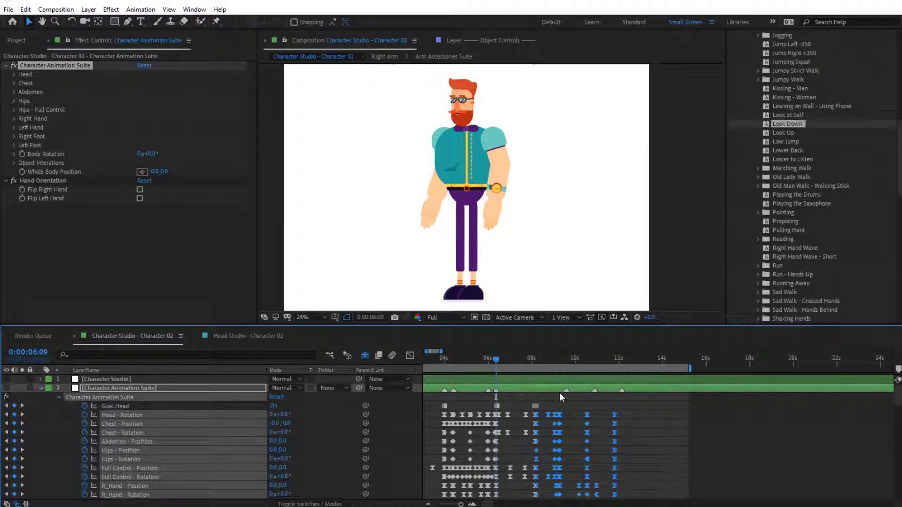
mouse_move(566, 391)
mouse_down()
mouse_move(557, 394)
mouse_move(615, 392)
mouse_up()
Step: Play back the full character animation to check the walking, looking down and sitting sequence
key(space)
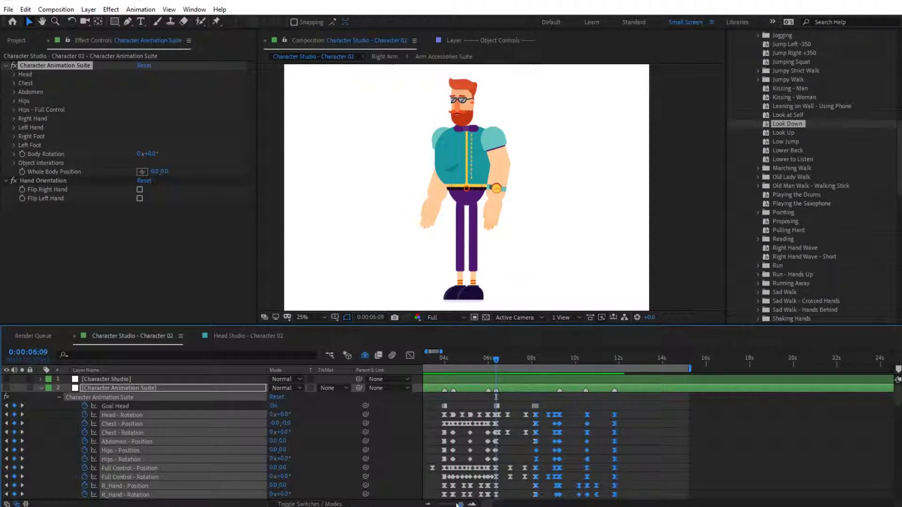
drag(458, 505, 456, 505)
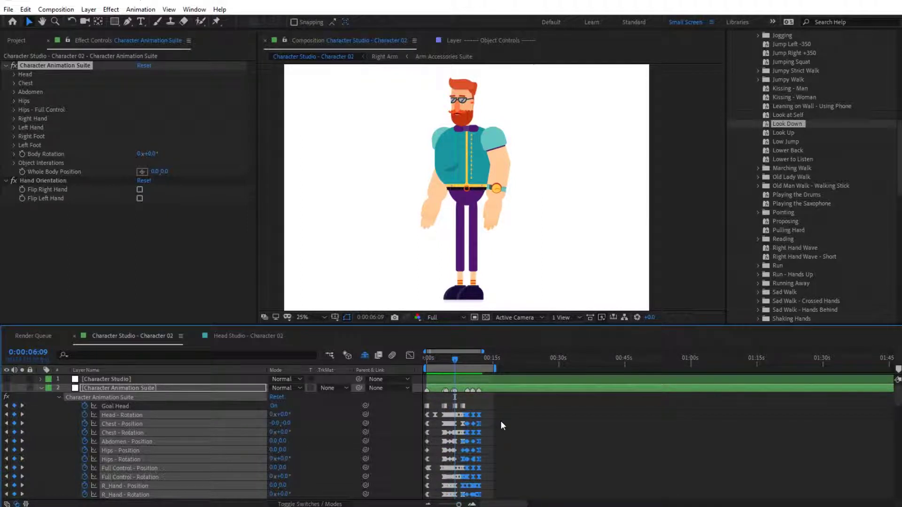
key(space)
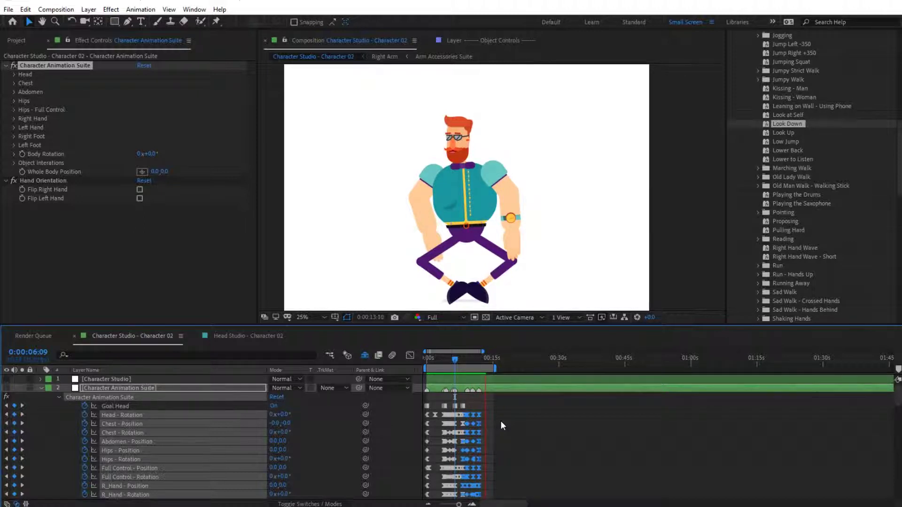
key(space)
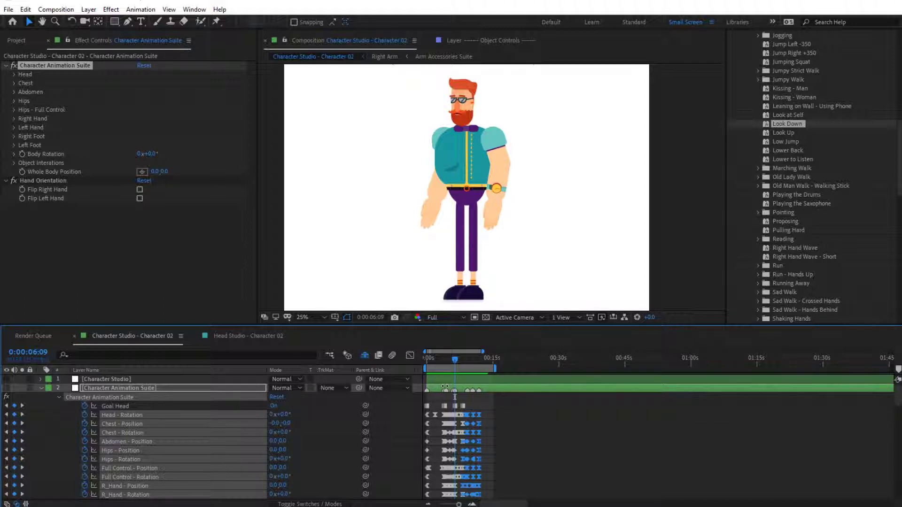
Step: Start a new composition in the project and set its frame size to 1920 x 1080 px
click(24, 41)
click(77, 252)
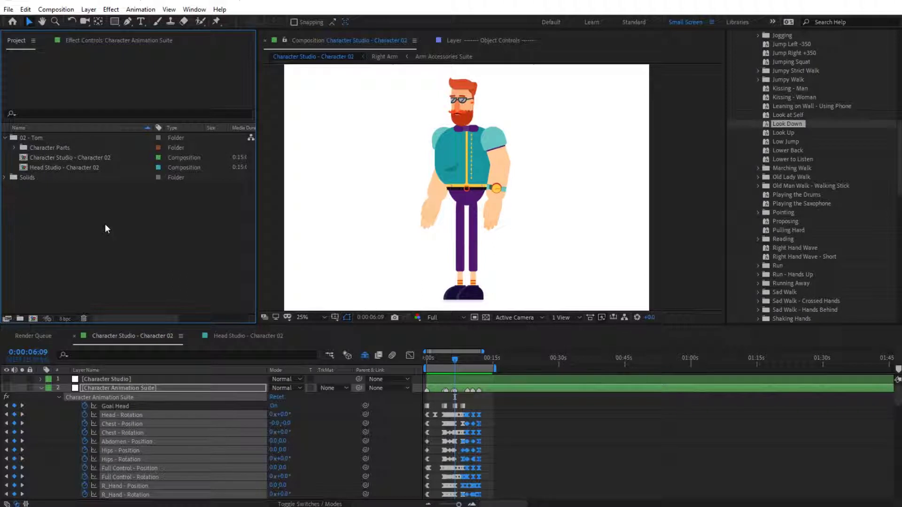
click(56, 10)
click(69, 24)
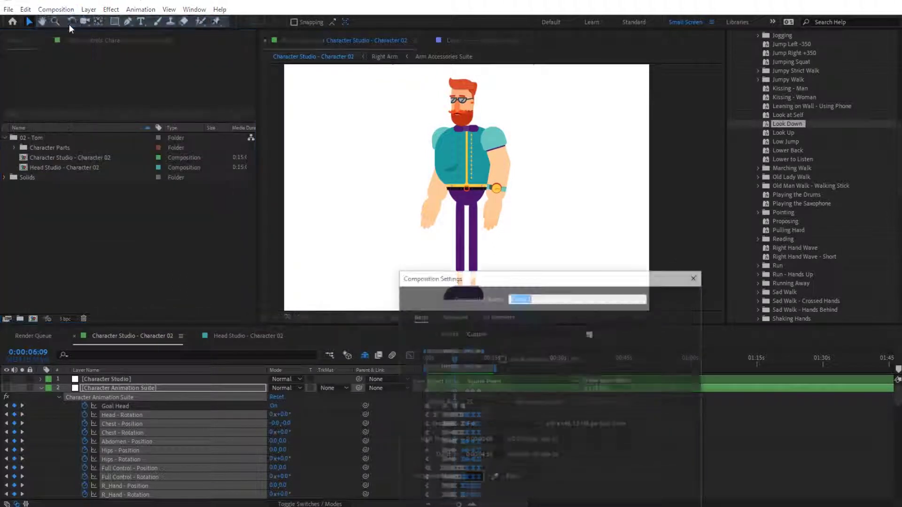
drag(483, 279, 389, 143)
click(379, 215)
text(1920)
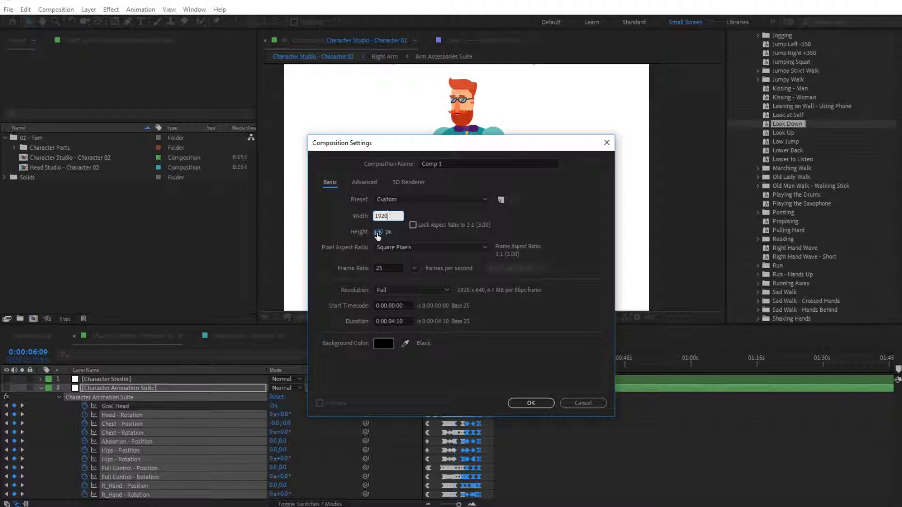
click(379, 231)
text(1080)
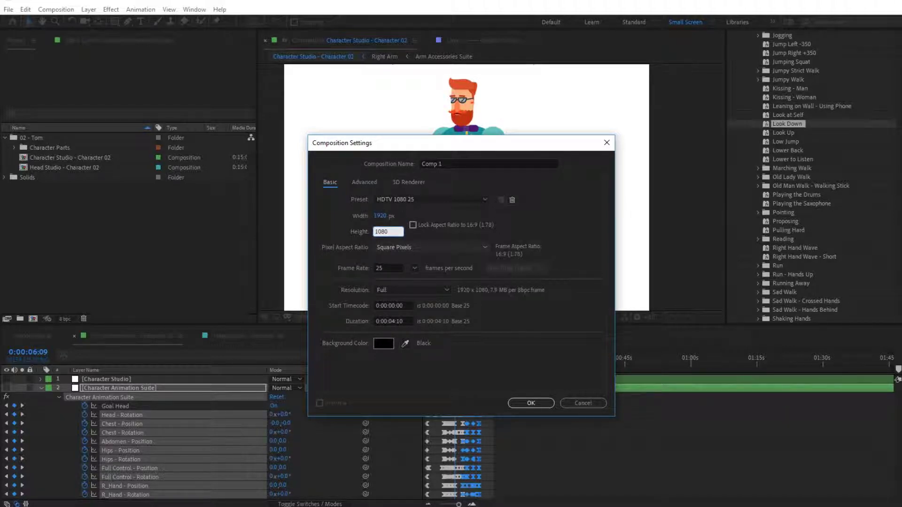
Step: Lock the new composition's aspect ratio to 16:9 and set its width to 2500 px
click(413, 215)
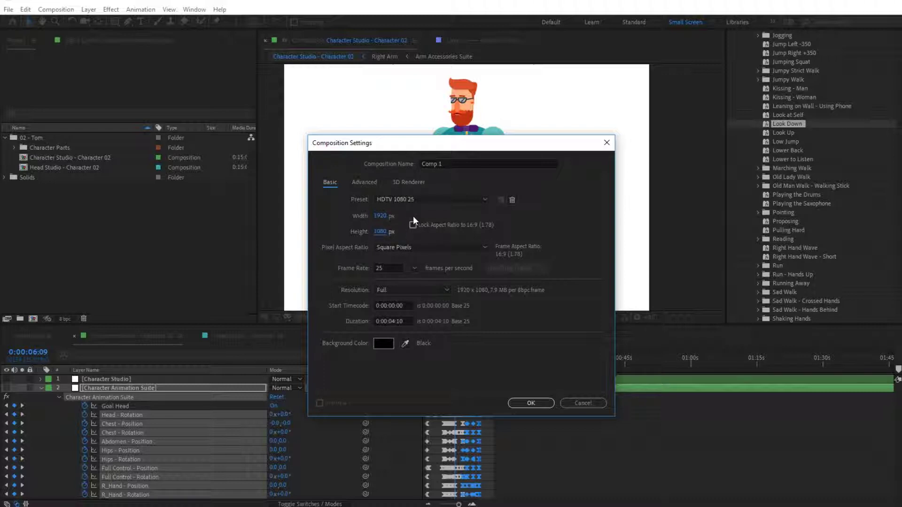
click(413, 225)
click(383, 216)
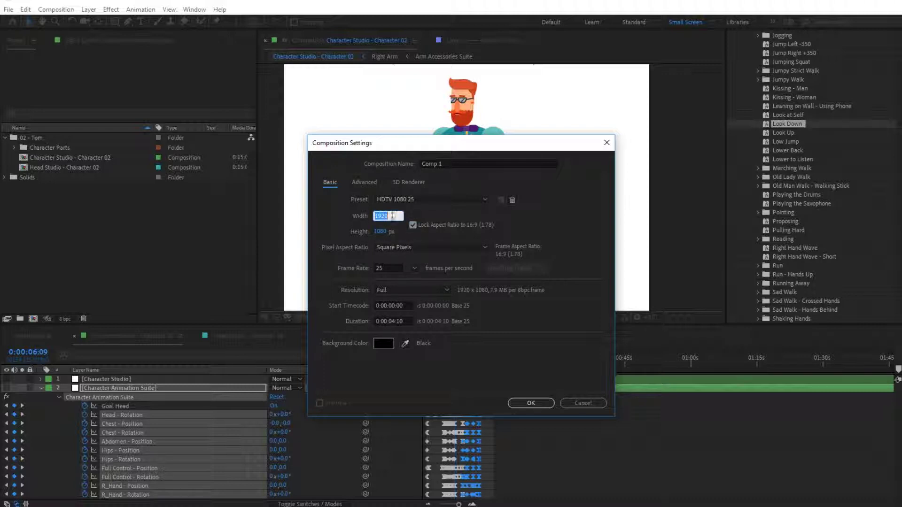
text(2500)
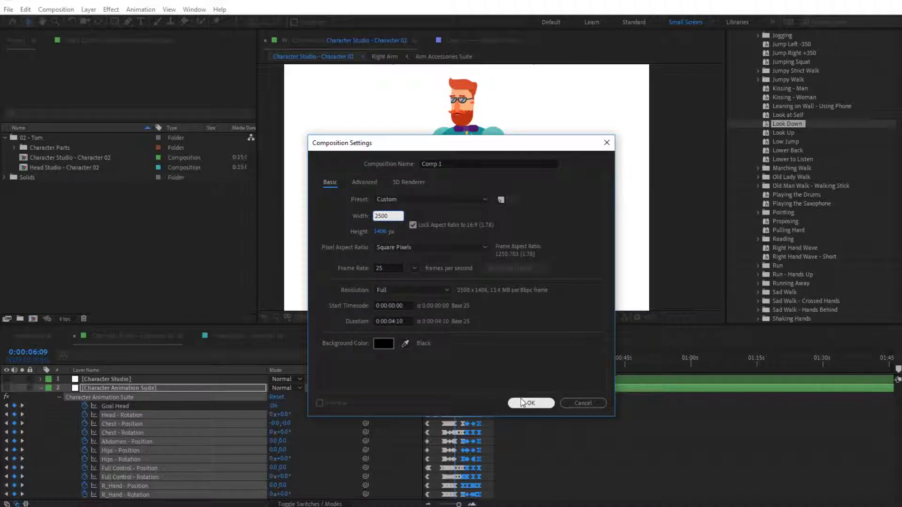
Step: Set the new composition's duration to 0:01:00:10 and create it
click(399, 321)
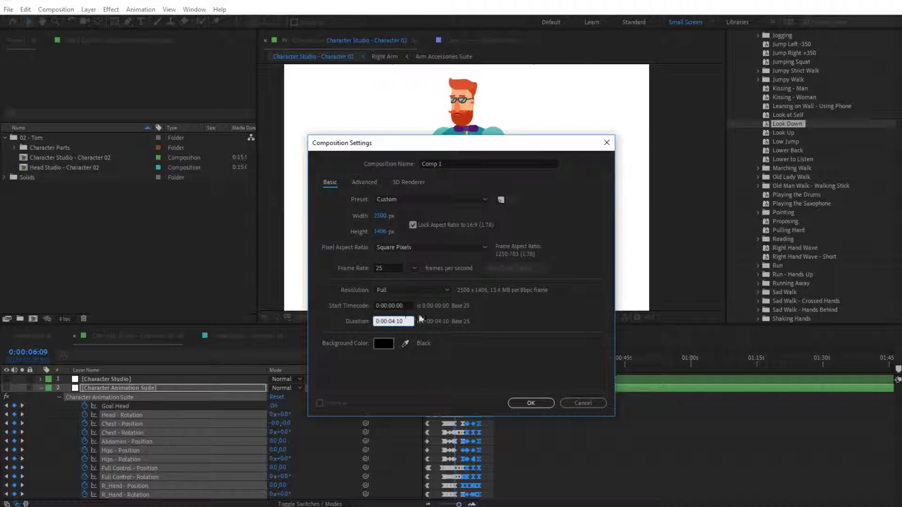
key(BackSpace)
text(0)
key(BackSpace)
text(1)
click(521, 371)
click(532, 403)
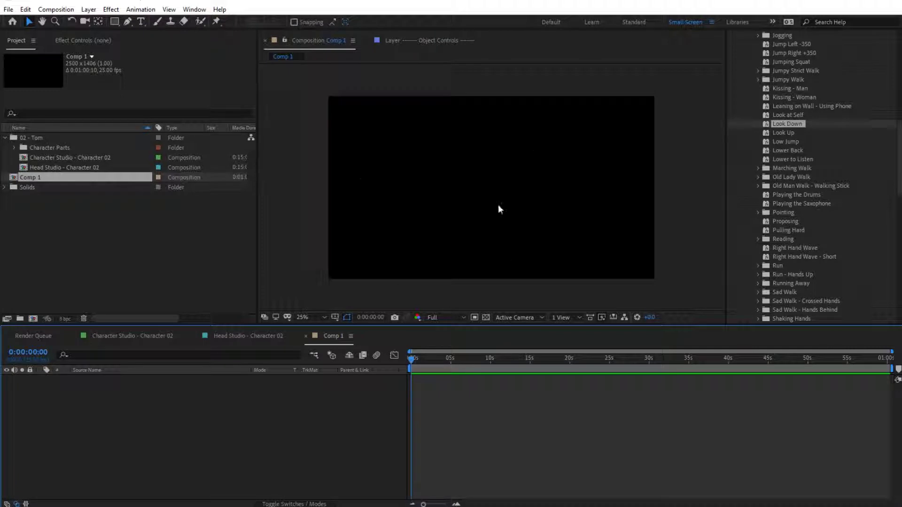
Step: Rename Comp 1 as Character 02 - Animation Comp 01
click(38, 179)
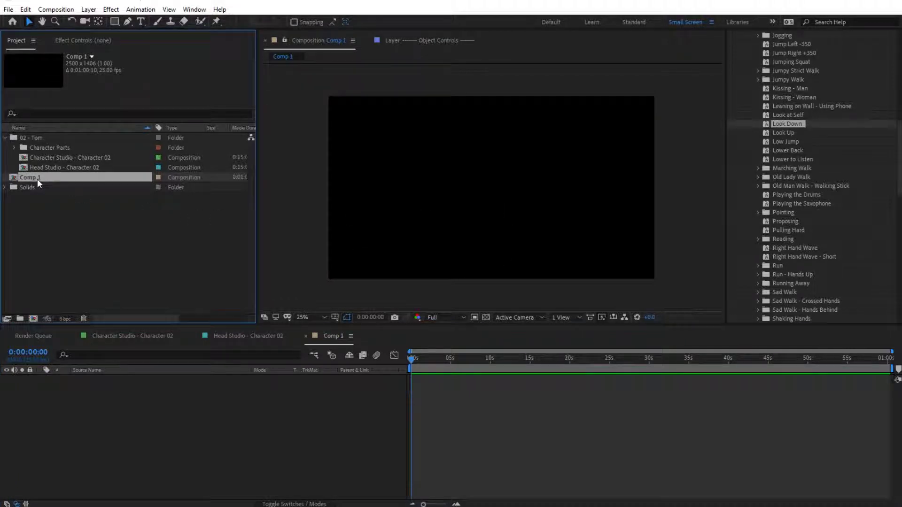
key(Return)
text(Character 02 - Animation Comp 01)
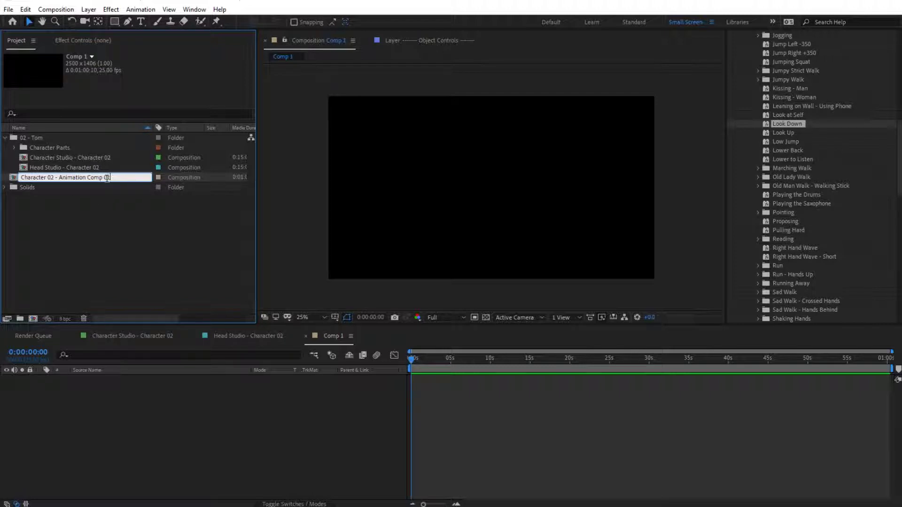
click(71, 247)
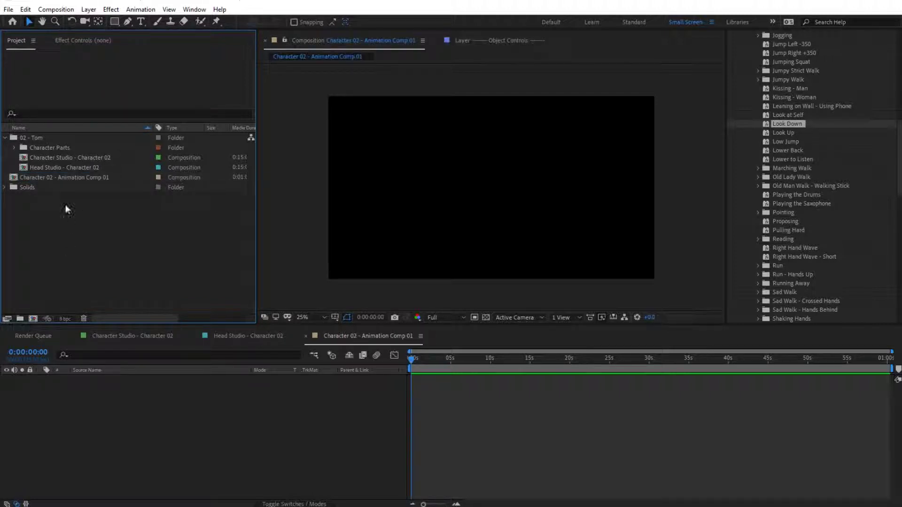
Step: Add the Character Studio - Character 02 composition as a layer in Character 02 - Animation Comp 01 and show its full bounds in the viewer
drag(49, 157, 80, 442)
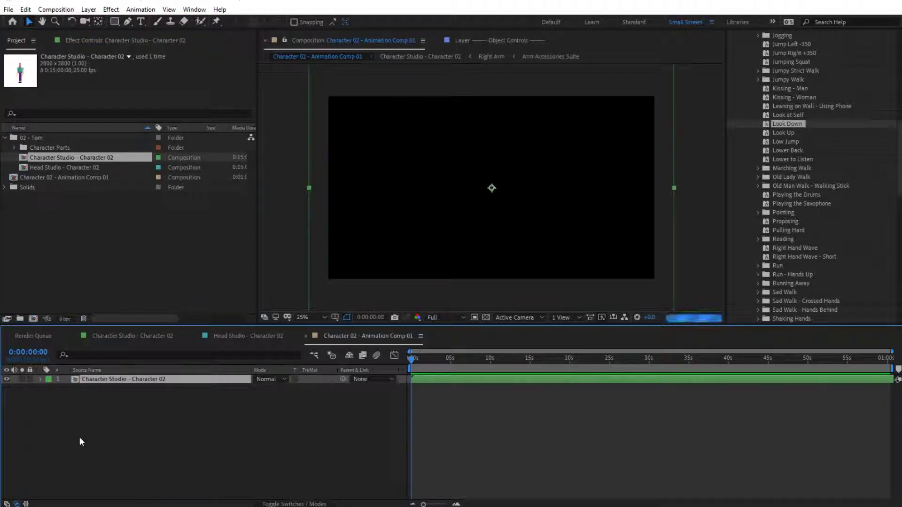
click(318, 316)
click(324, 340)
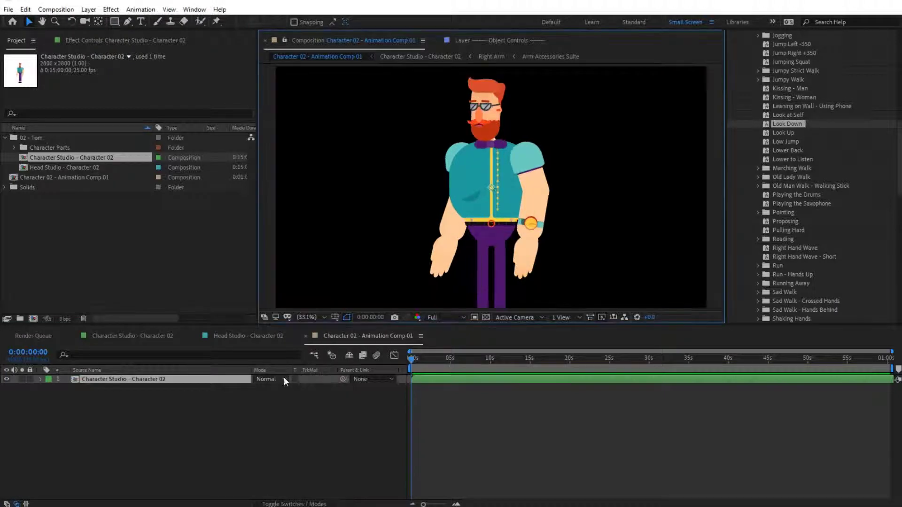
key(comma)
key(comma)
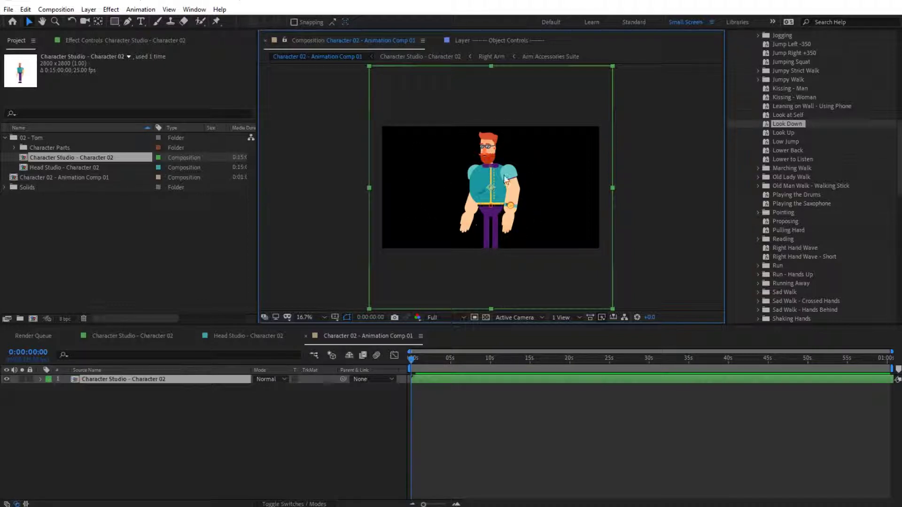
click(165, 382)
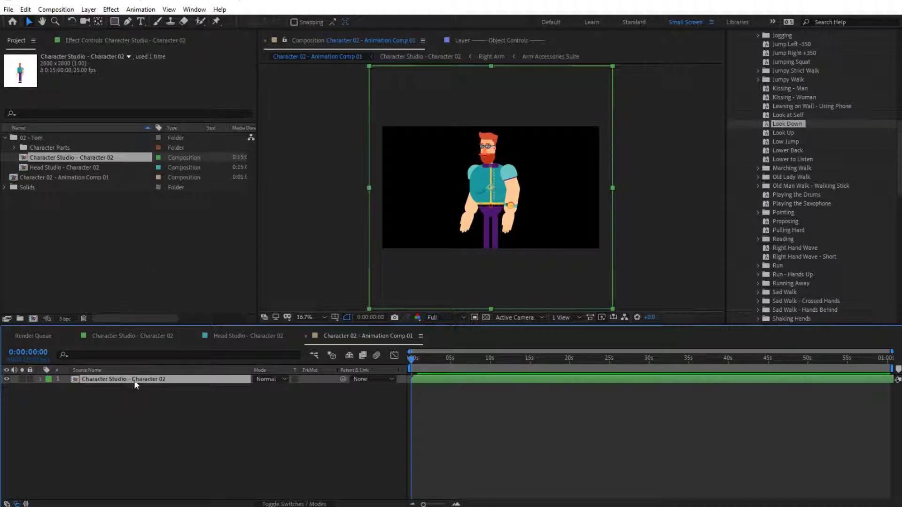
Step: Set the scale of the Character Studio - Character 02 layer to 60% in both dimensions
key(s)
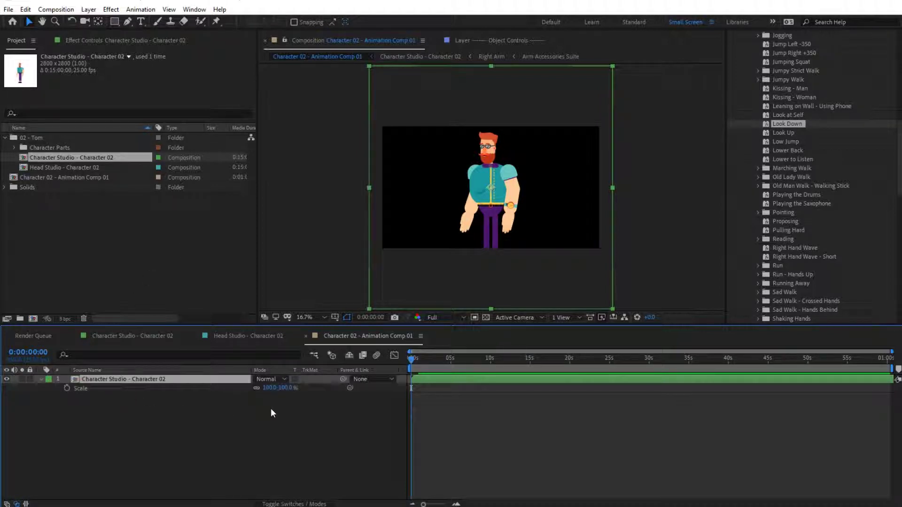
drag(282, 387, 276, 389)
click(276, 389)
text(83)
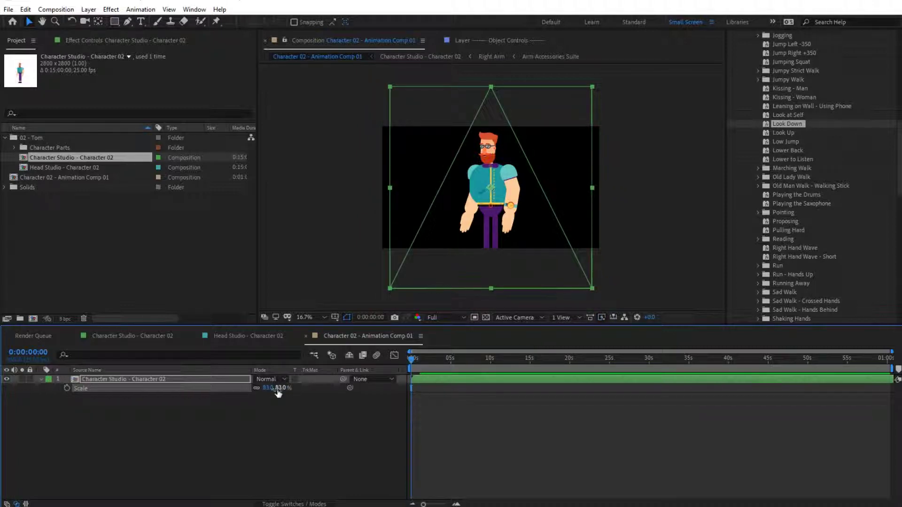
key(Return)
click(281, 387)
text(60)
key(Return)
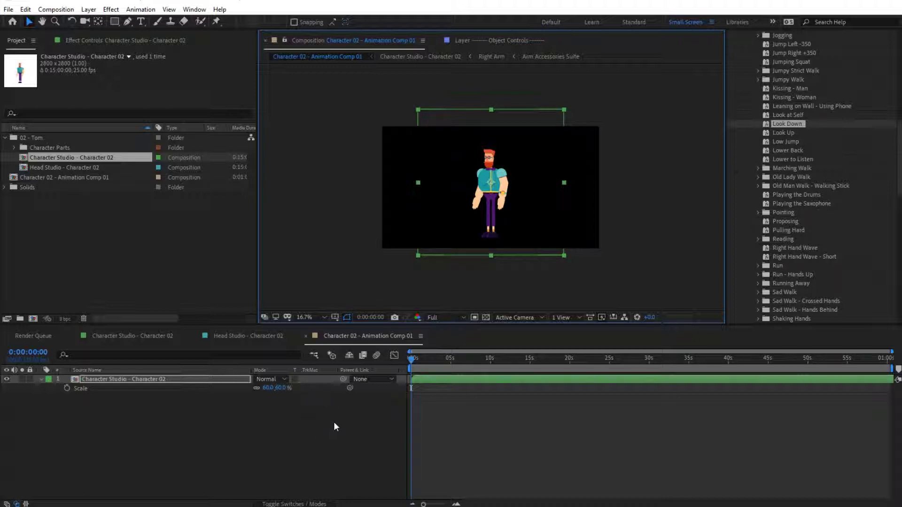
click(485, 318)
click(485, 317)
click(324, 317)
click(340, 335)
key(period)
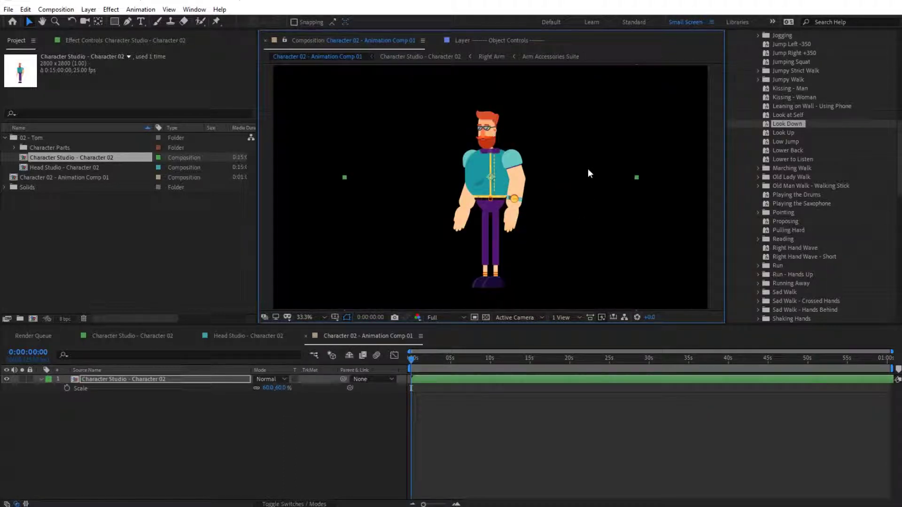
Step: Enable Collapse Transformations for the Character Studio - Character 02 layer, then fold its properties away and deselect it
click(294, 504)
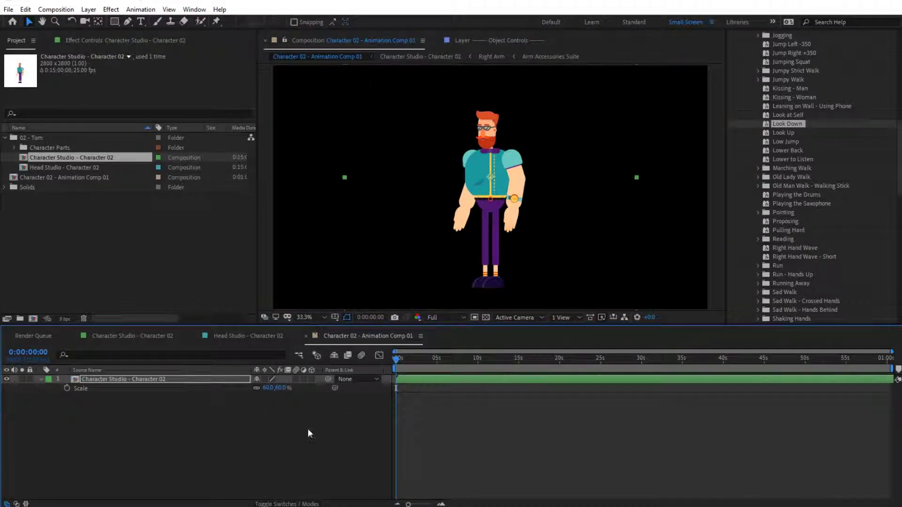
click(264, 379)
key(comma)
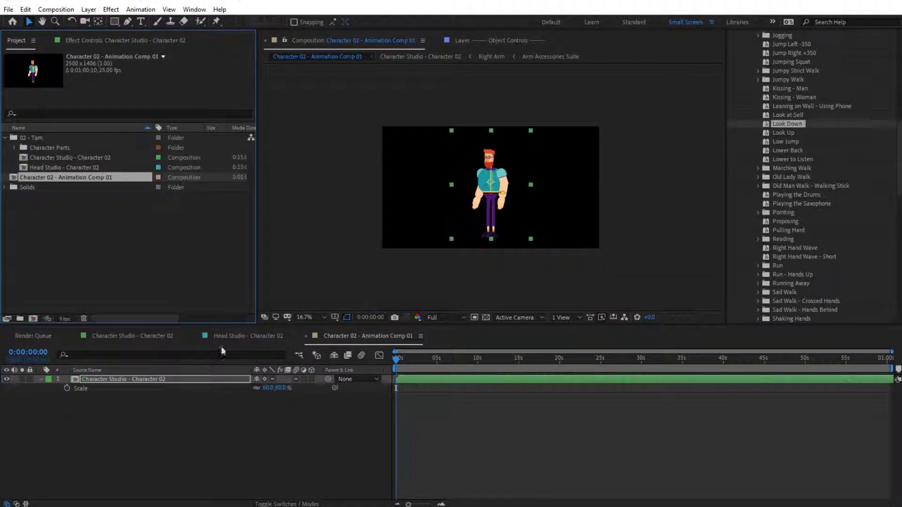
click(41, 379)
click(148, 422)
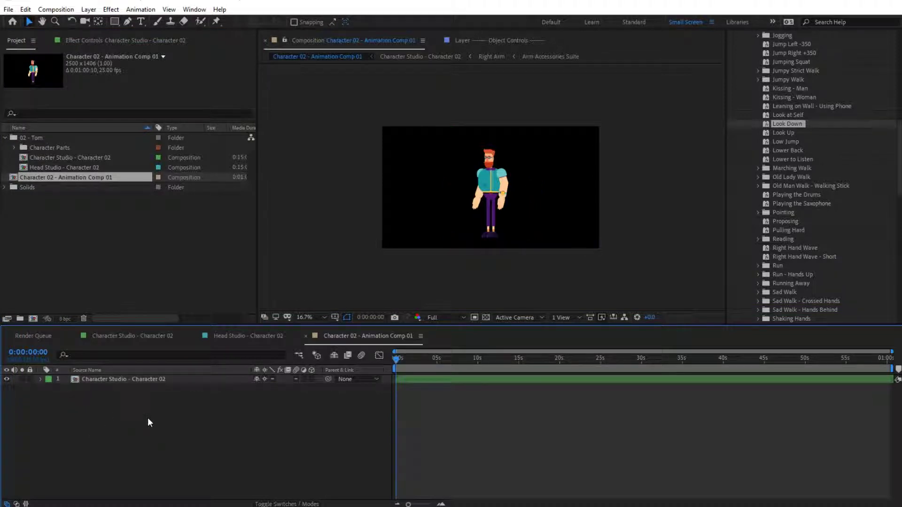